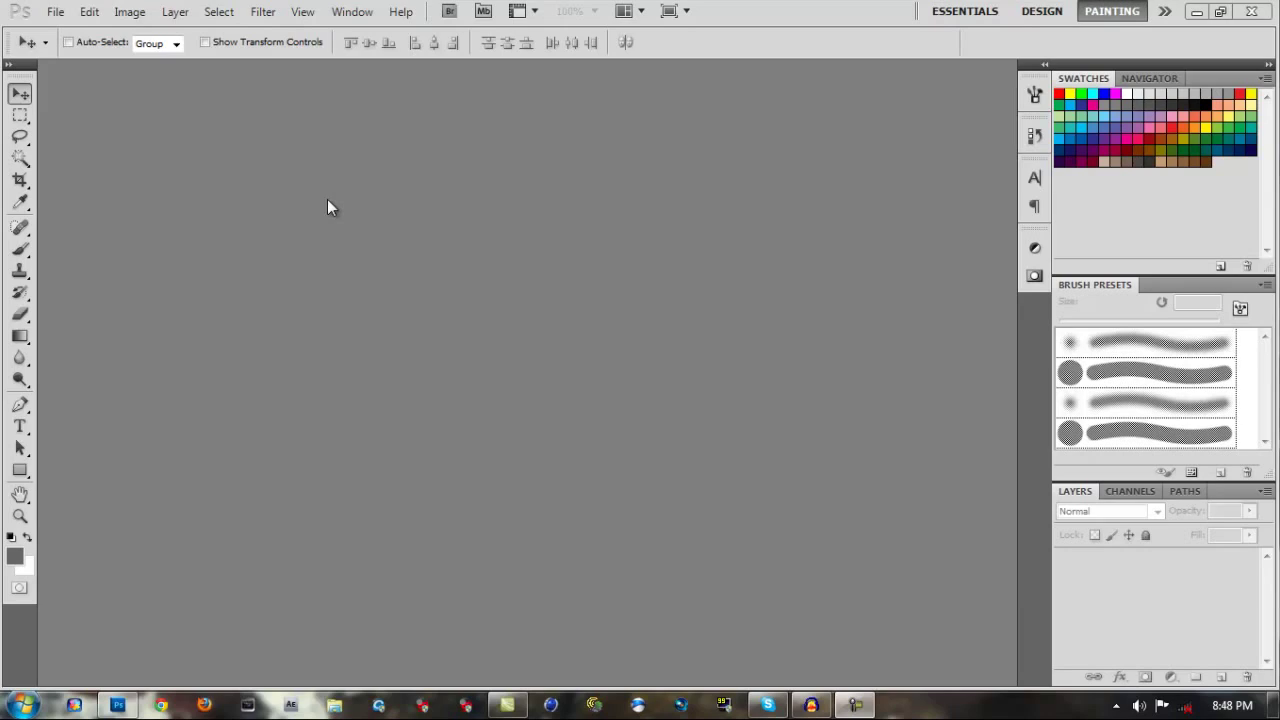
Browse the Open dialog through Libraries > Pictures > GFX > My pics into the Zirtrix folder
click(55, 15)
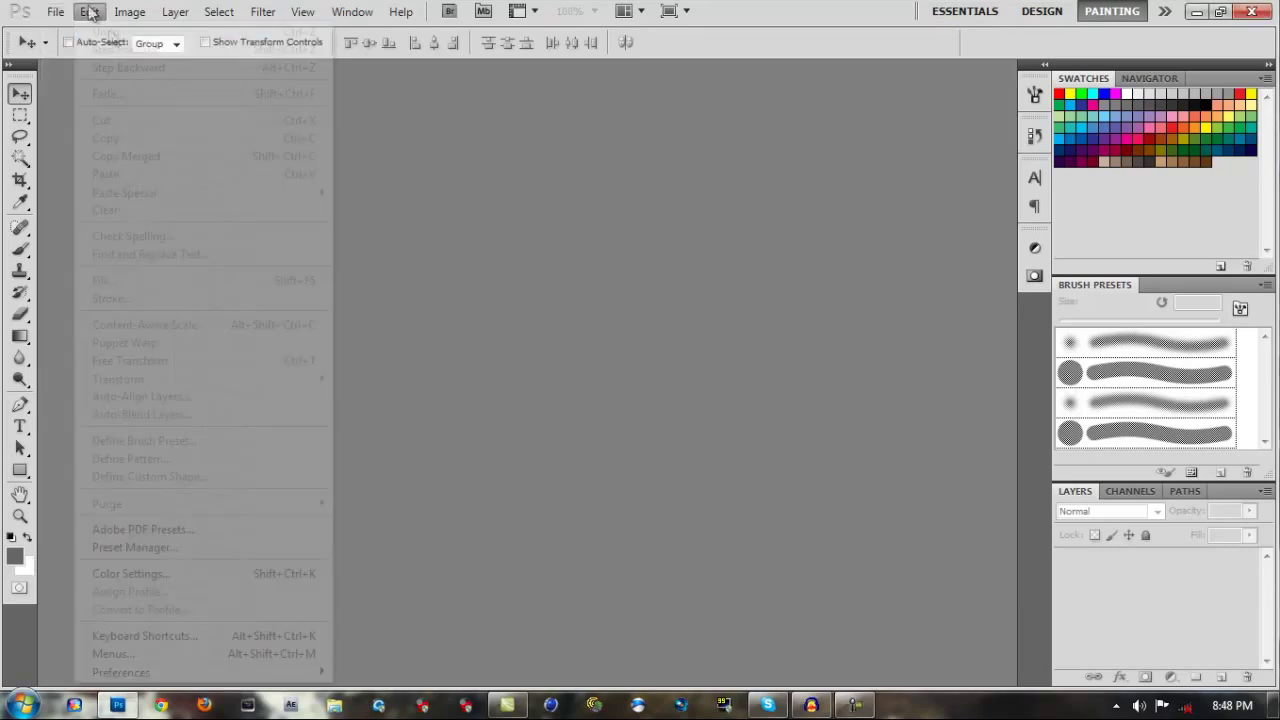
click(261, 90)
click(55, 12)
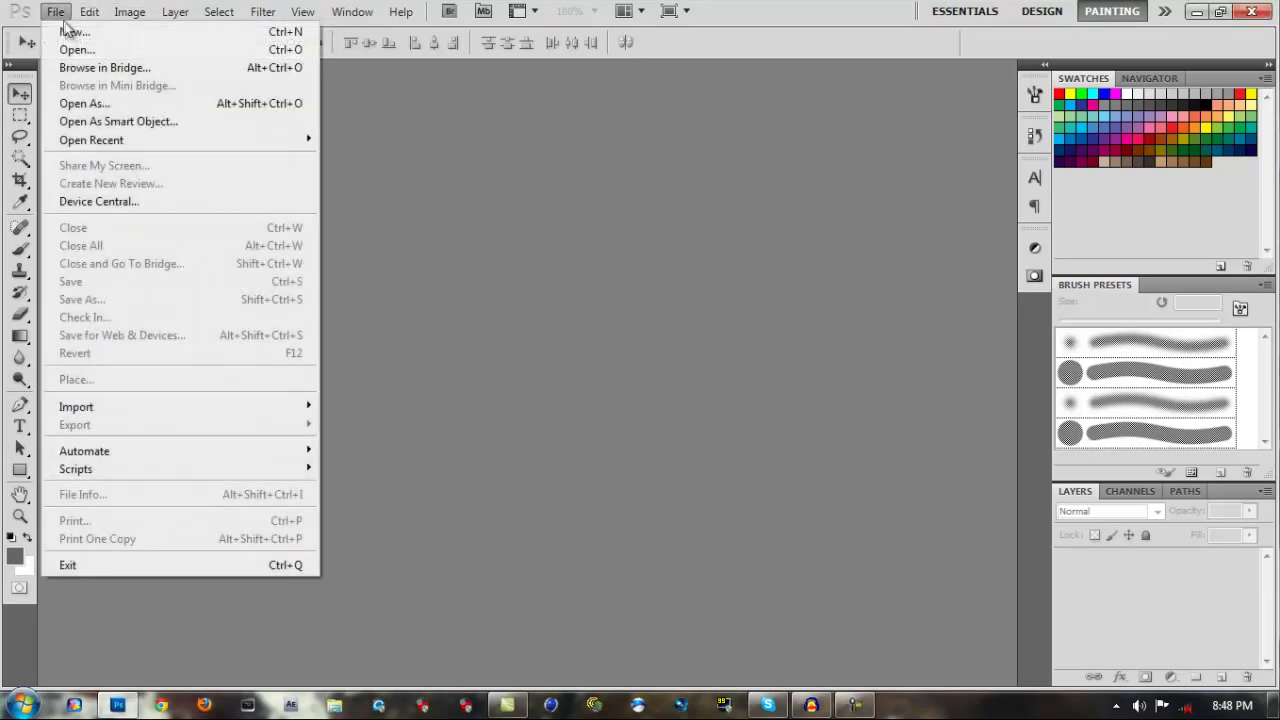
click(397, 147)
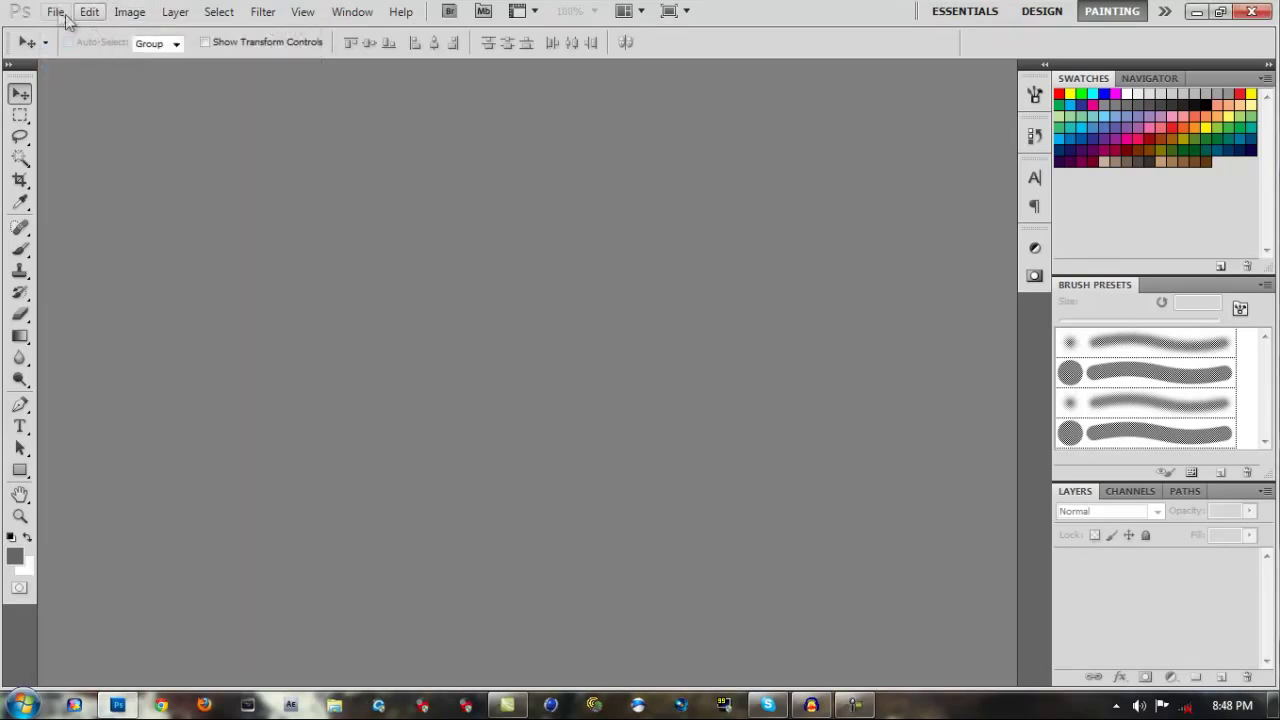
click(55, 12)
click(92, 52)
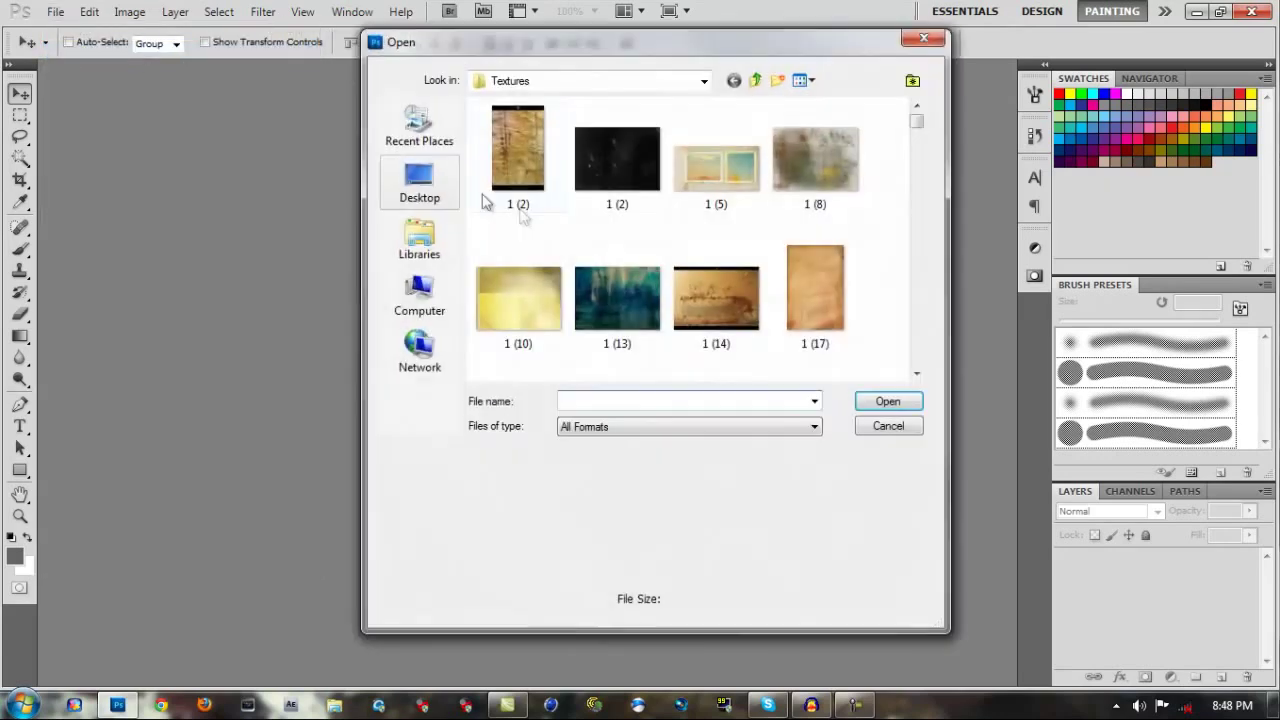
click(420, 240)
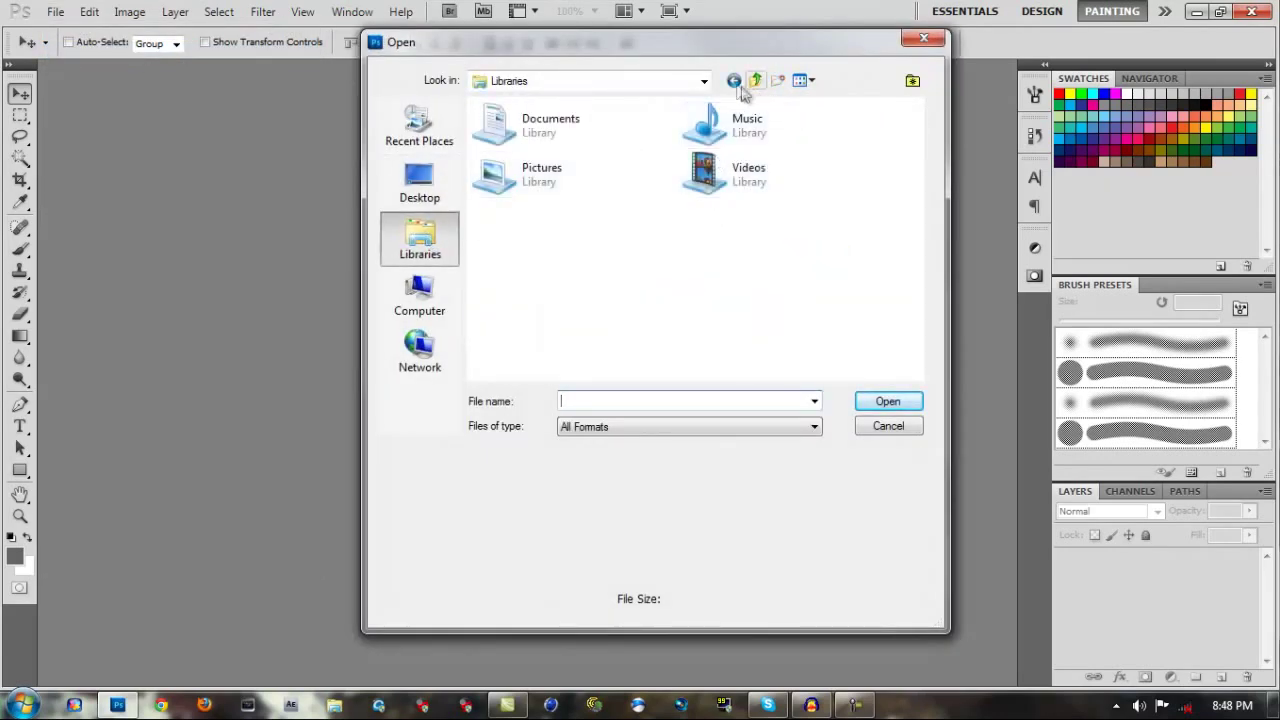
double_click(555, 165)
double_click(644, 134)
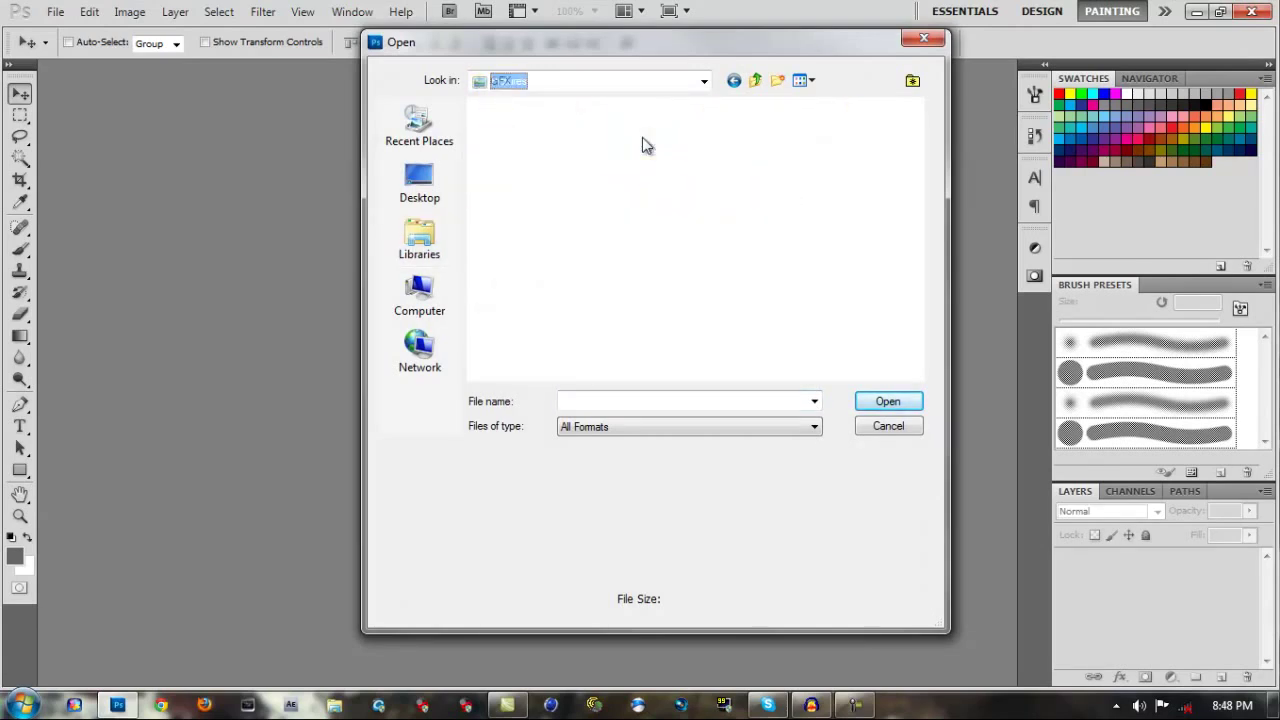
double_click(578, 148)
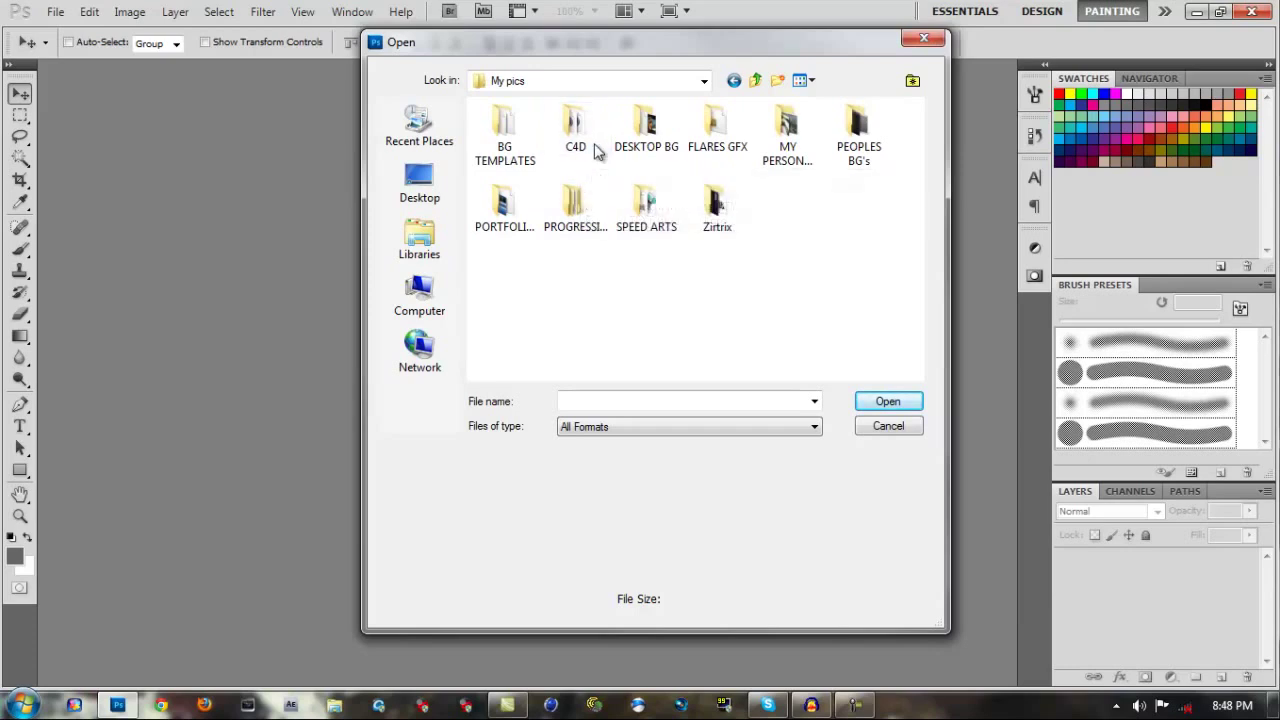
double_click(726, 126)
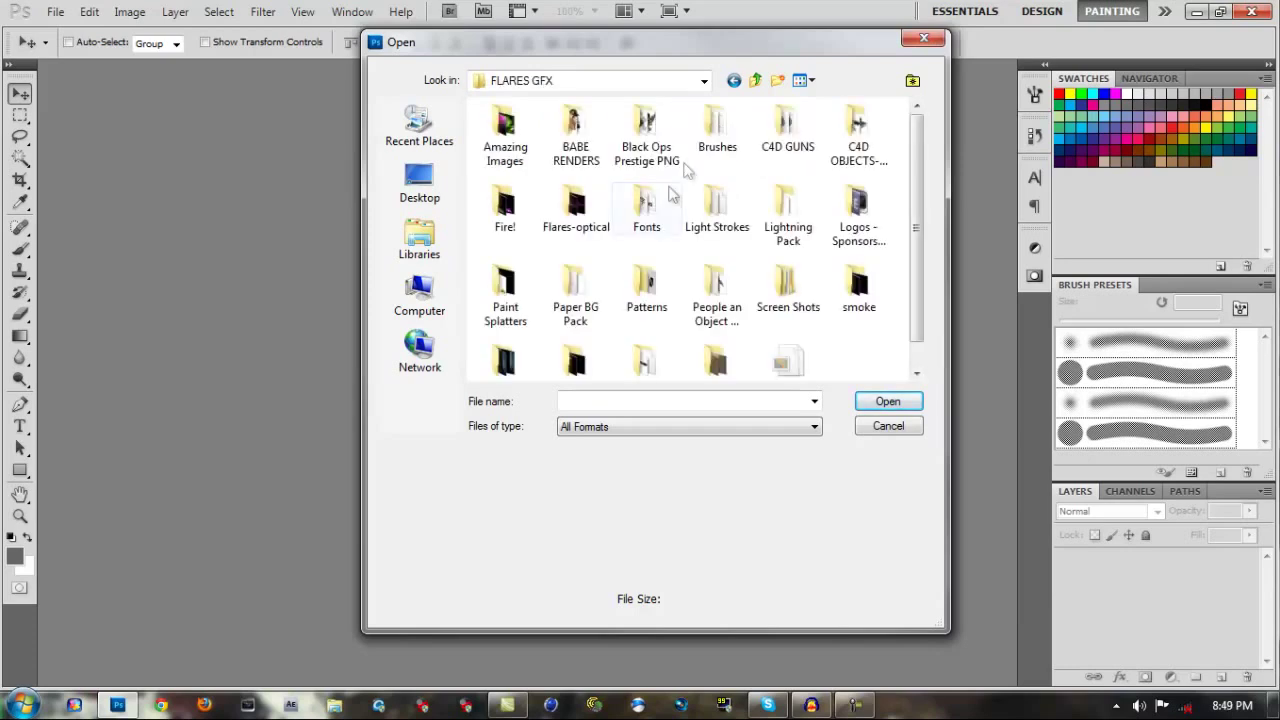
click(734, 81)
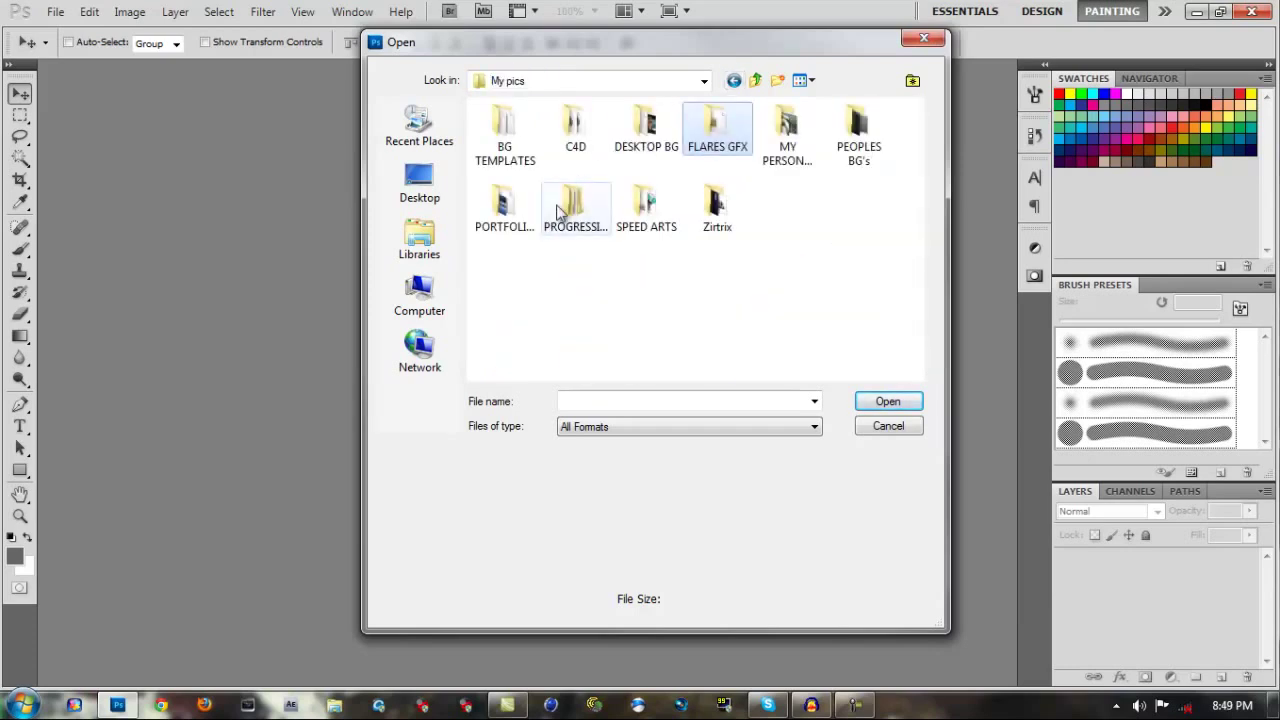
double_click(716, 203)
Select the ZIRTRIX TEXT3 image in the Zirtrix folder and open it
click(650, 287)
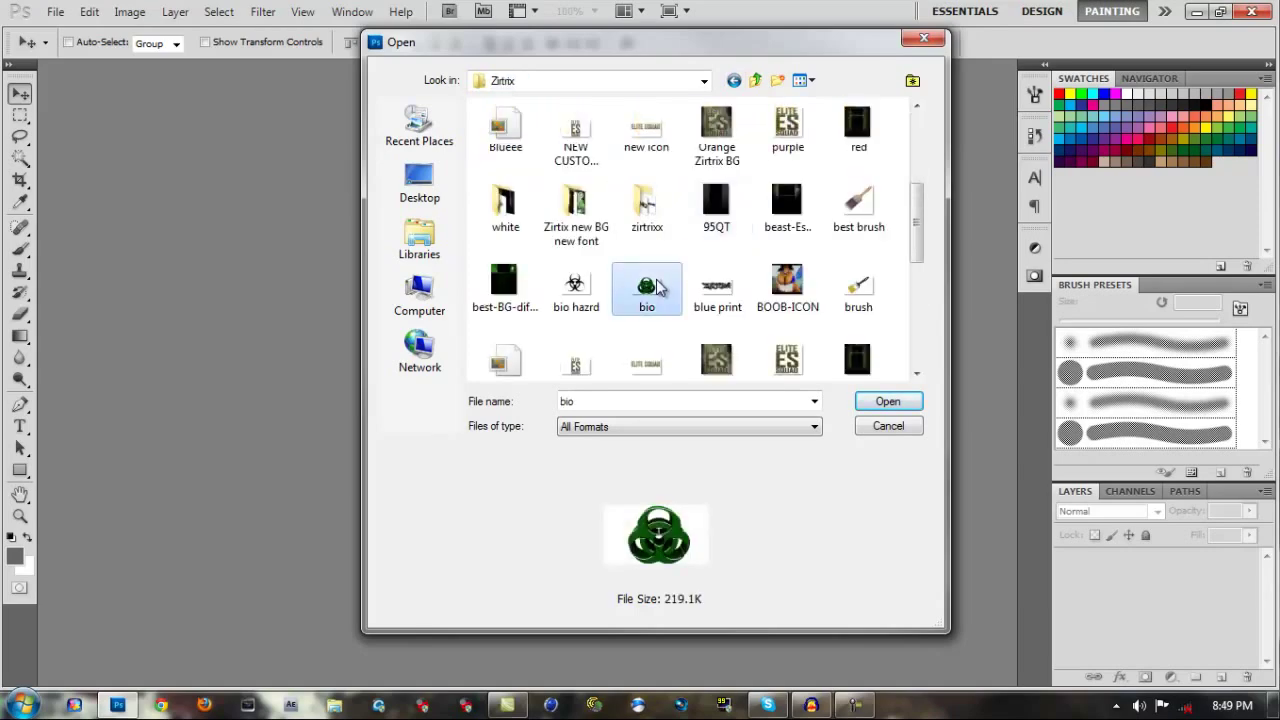
scroll(656, 279, down, 5)
scroll(656, 279, up, 4)
scroll(657, 284, down, 5)
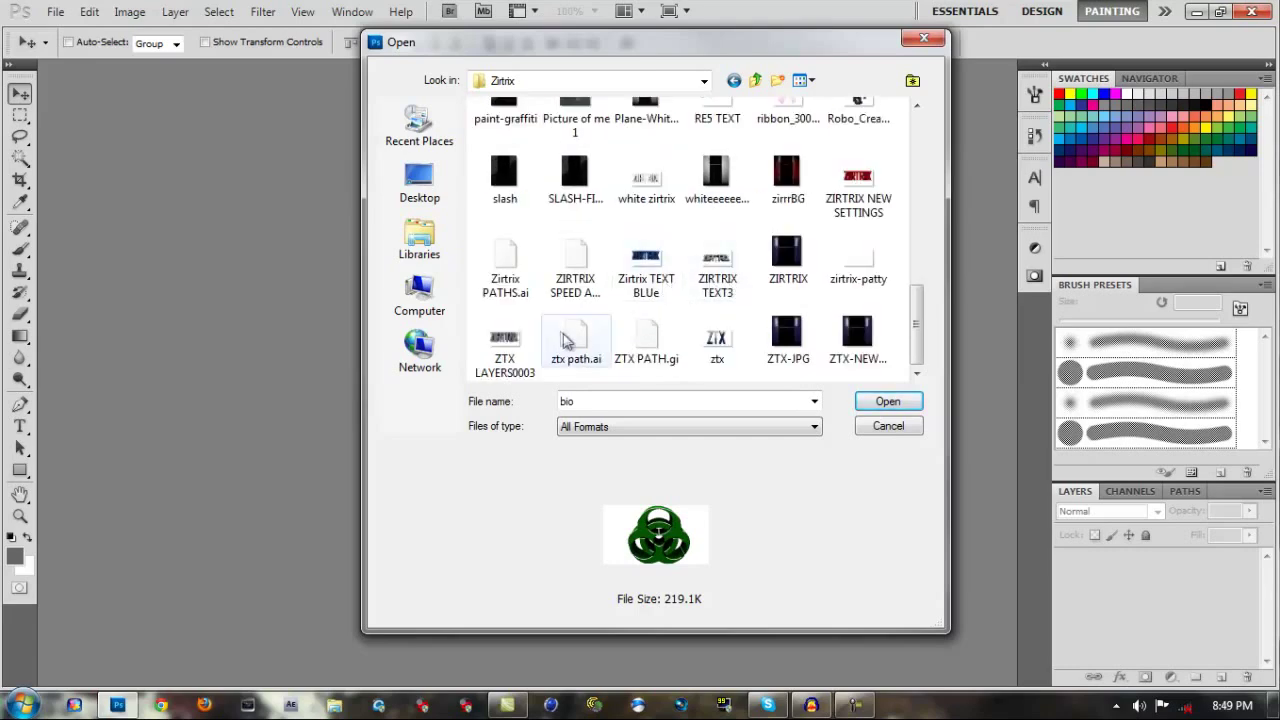
click(733, 283)
click(887, 401)
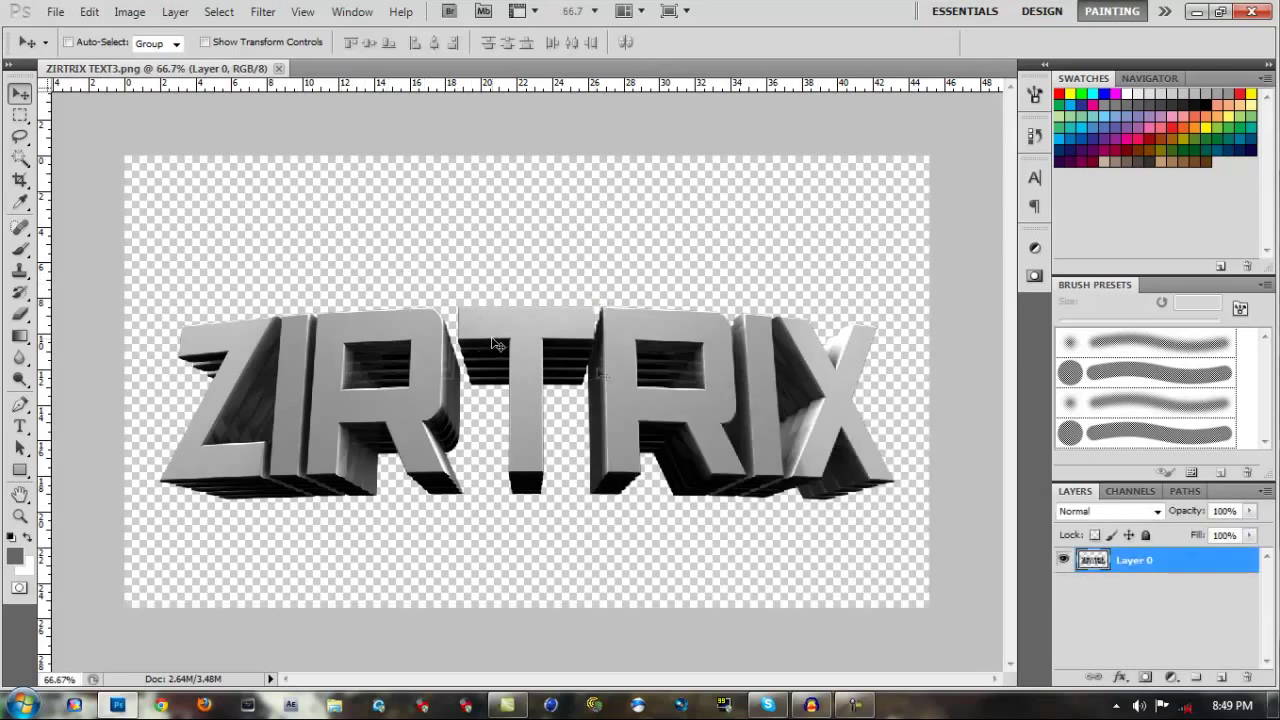
Scale the ZIRTRIX lettering down to about 62% and nudge it slightly upward
key(ctrl+t)
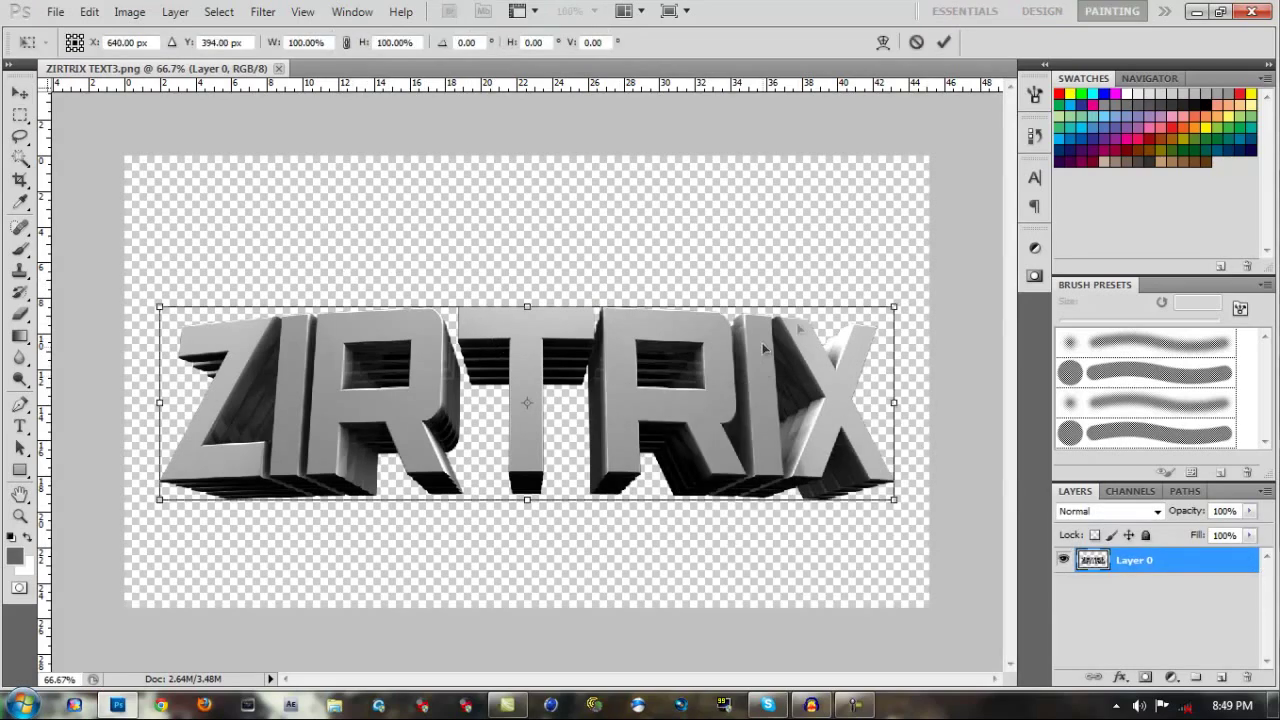
drag(891, 308, 660, 403)
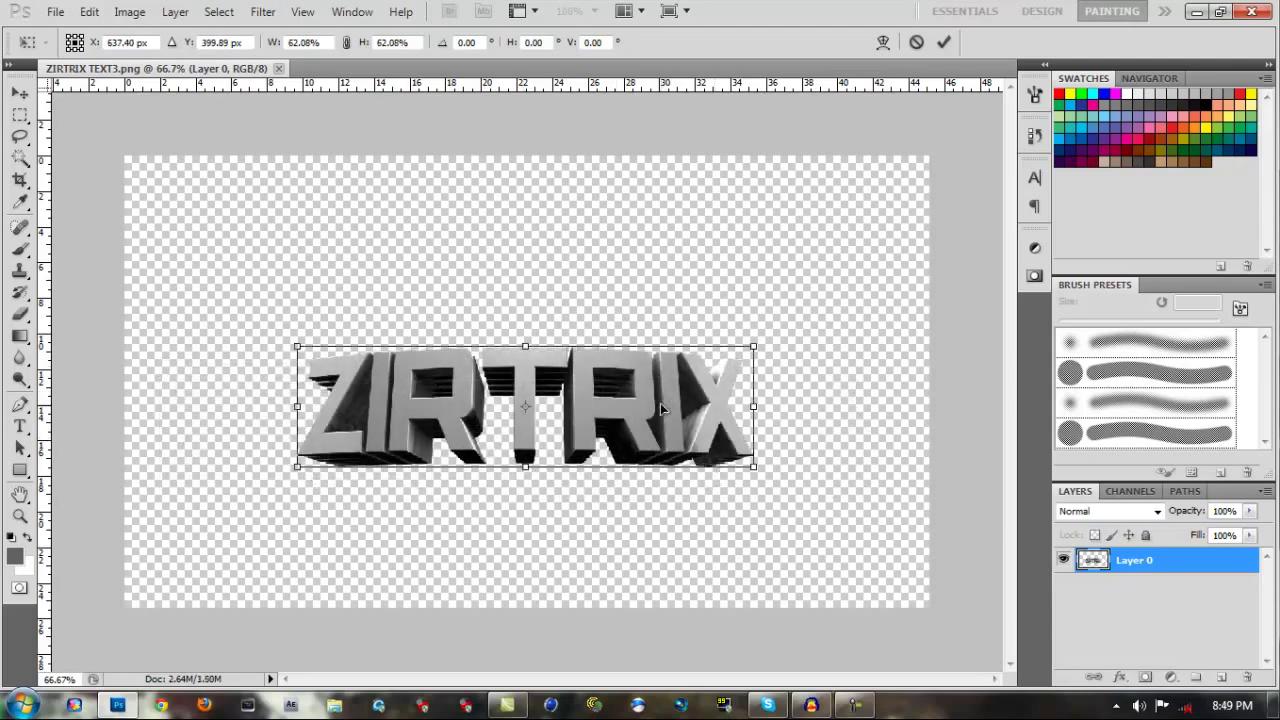
key(Return)
drag(628, 400, 603, 374)
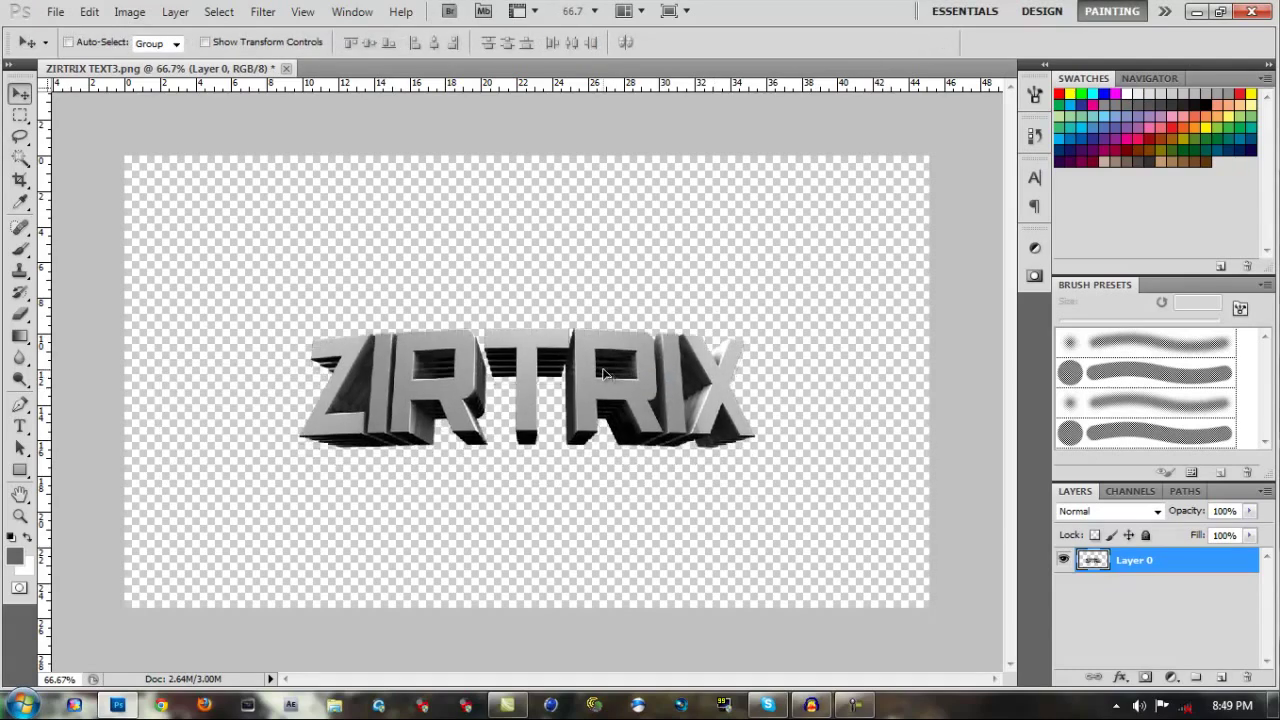
Select the transparent background around the ZIRTRIX lettering with the Magic Wand
click(20, 158)
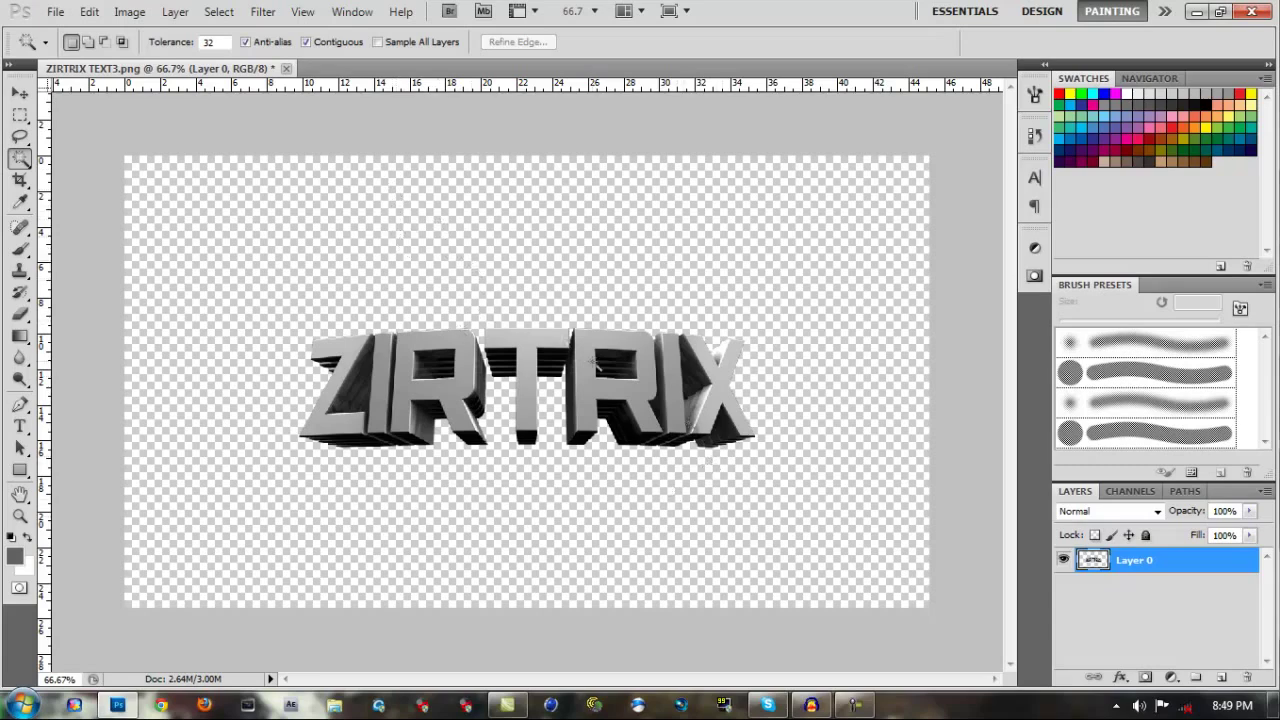
click(420, 271)
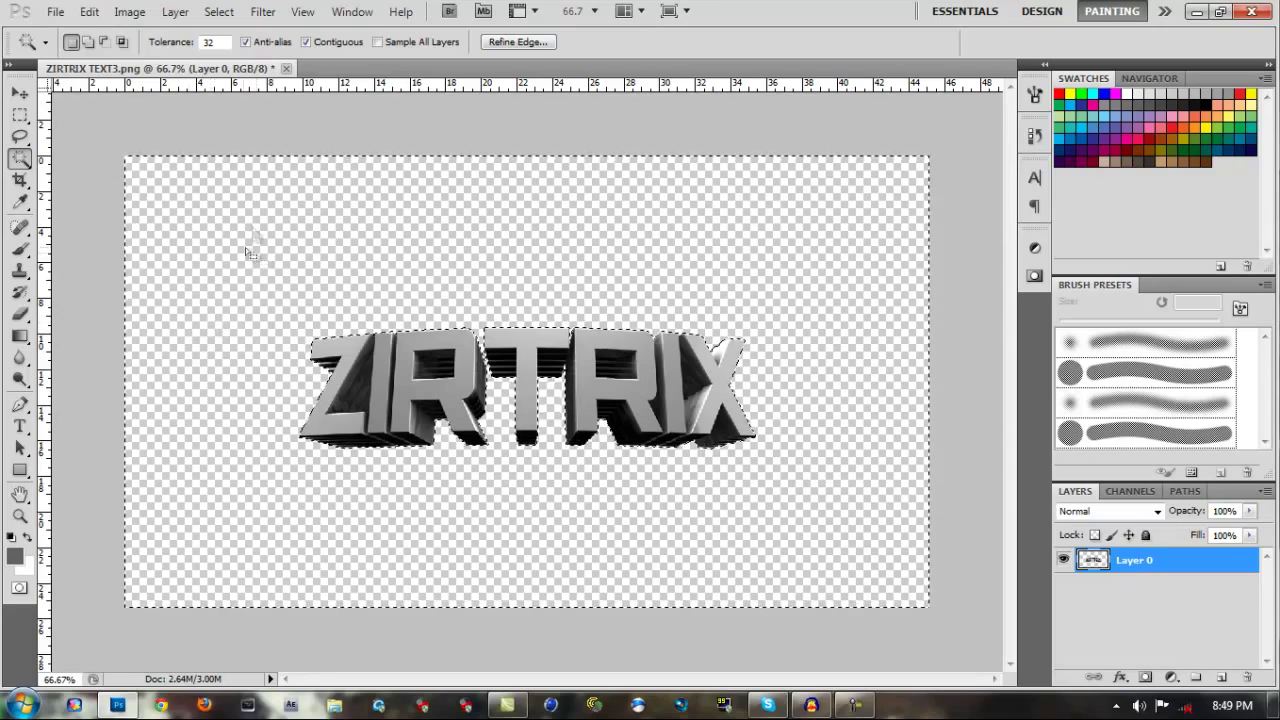
Browse the Open dialog through Pictures > GFX > GFX PACKS > 200 Subs Graphics Pack > Textures
click(55, 11)
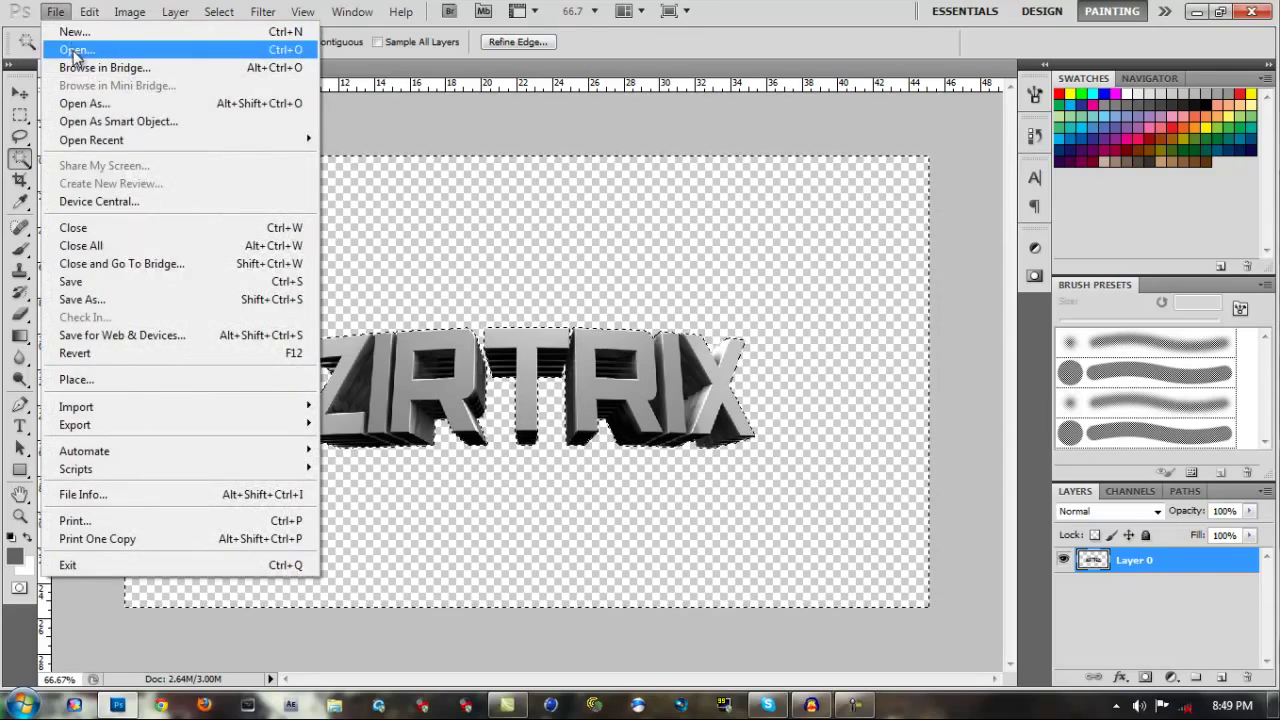
click(75, 52)
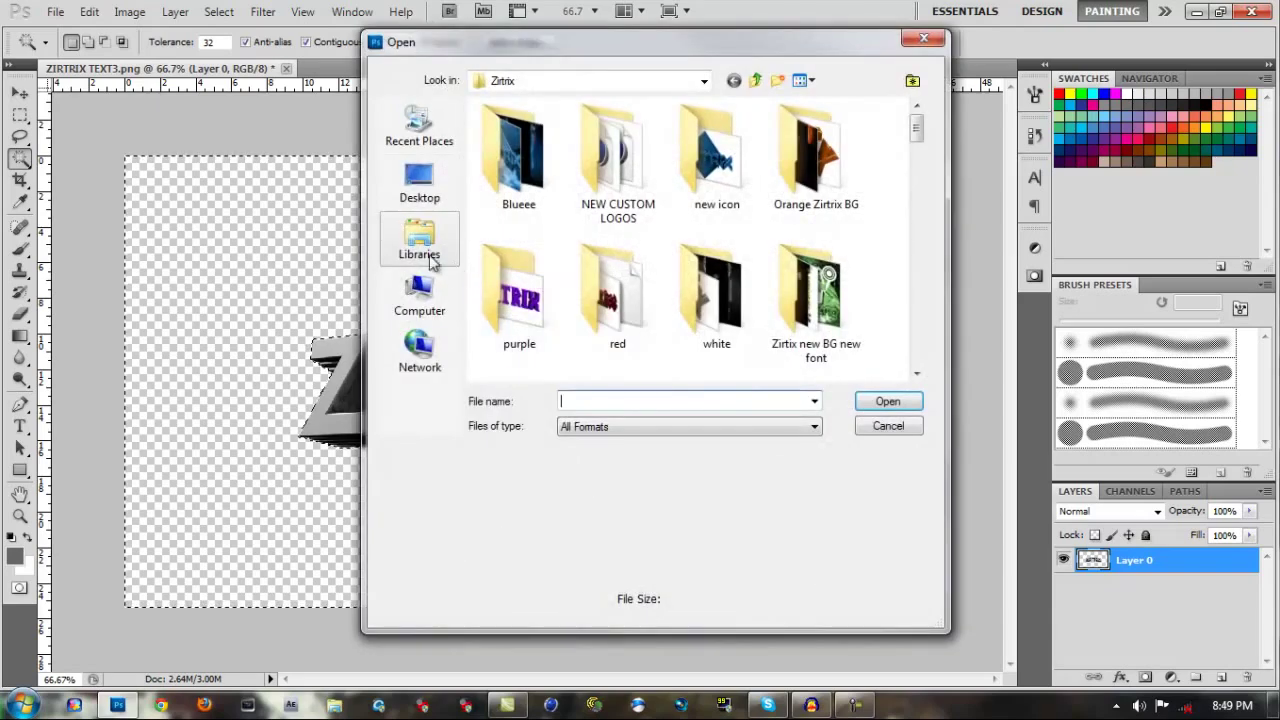
click(430, 260)
double_click(551, 183)
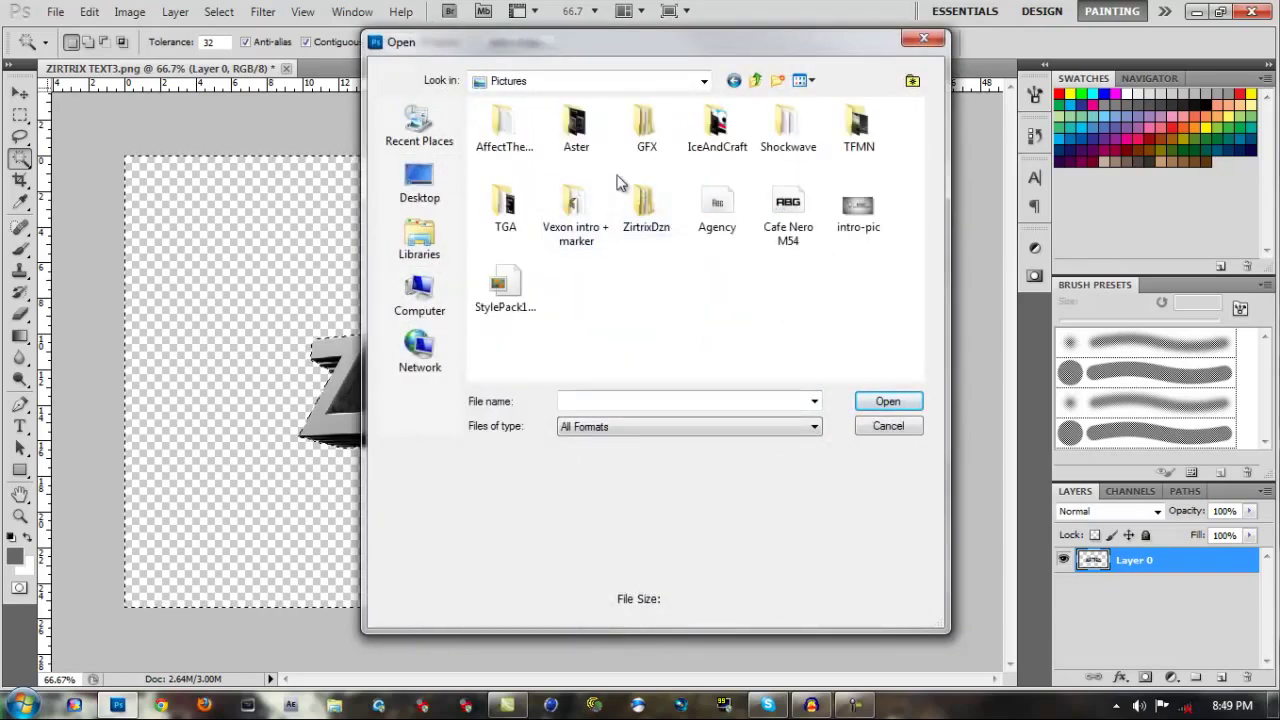
double_click(646, 140)
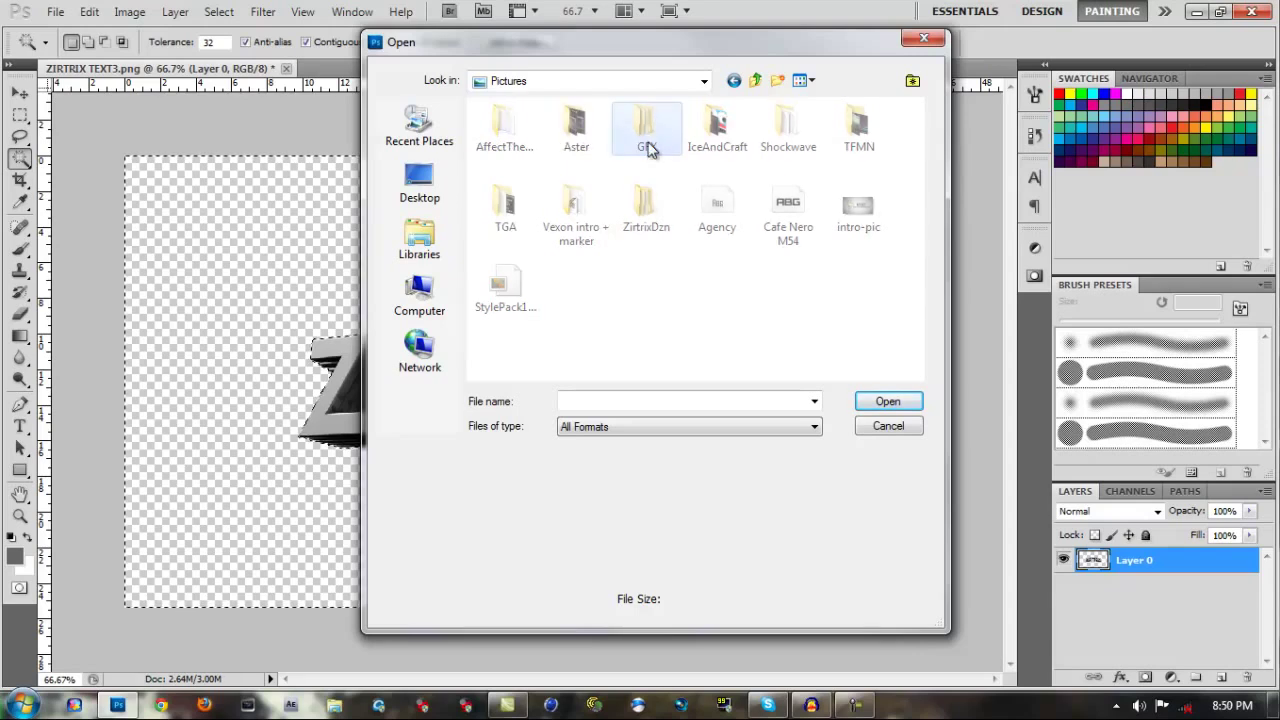
double_click(553, 145)
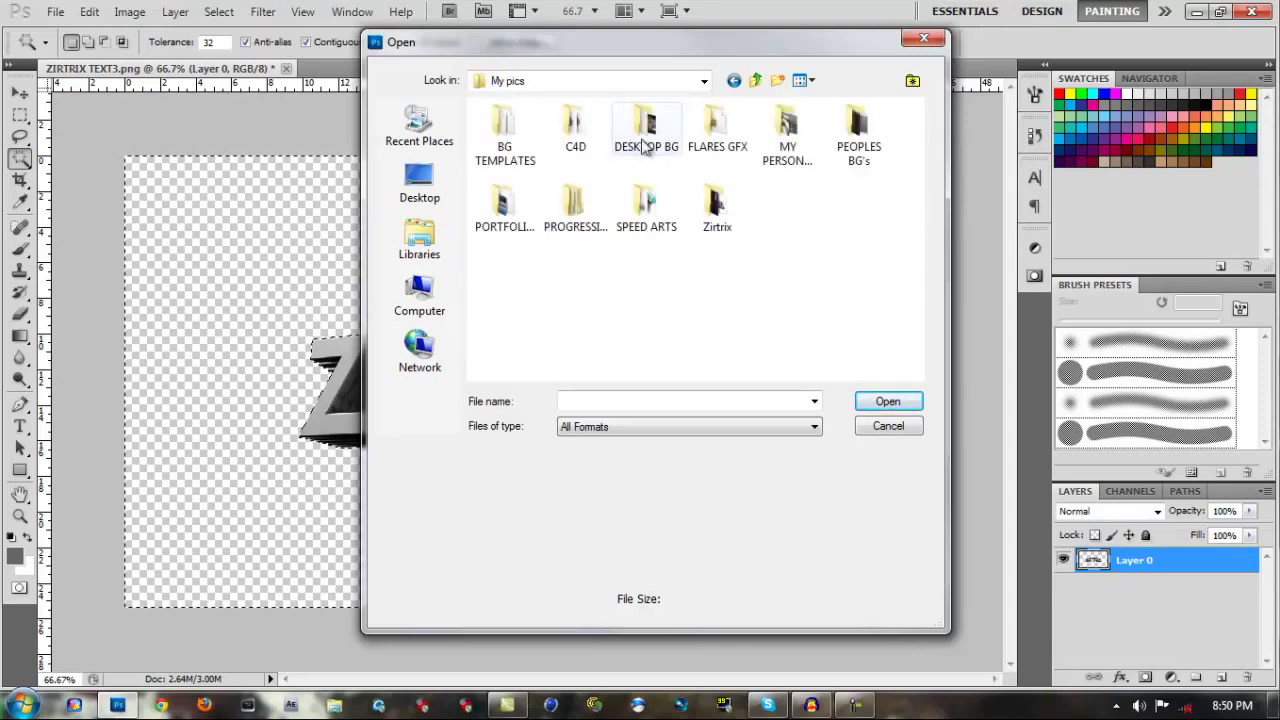
click(735, 82)
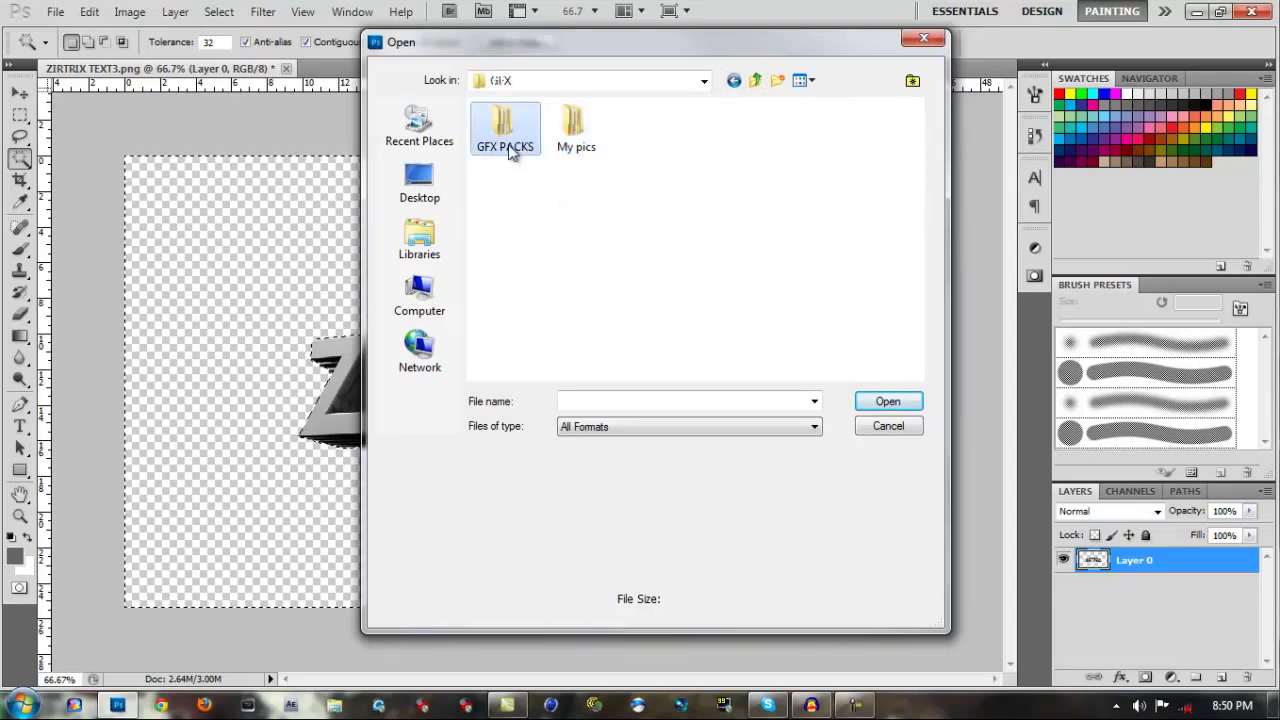
double_click(510, 145)
double_click(521, 137)
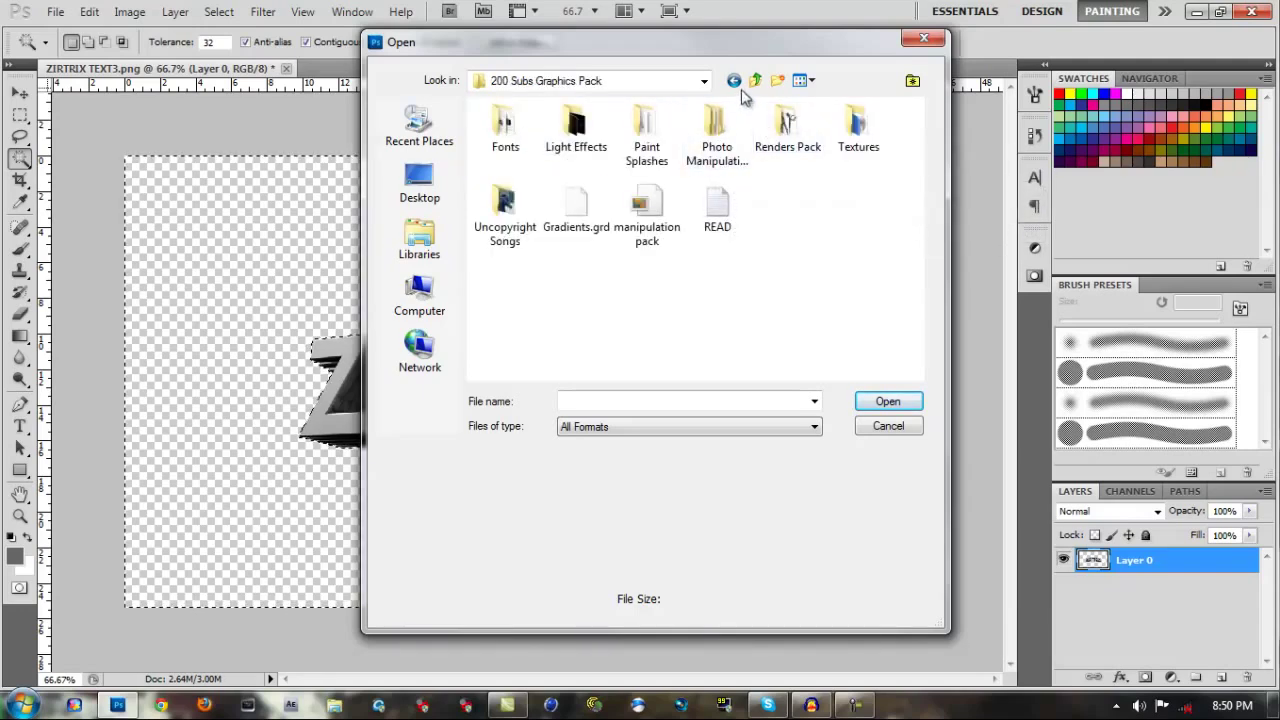
double_click(857, 145)
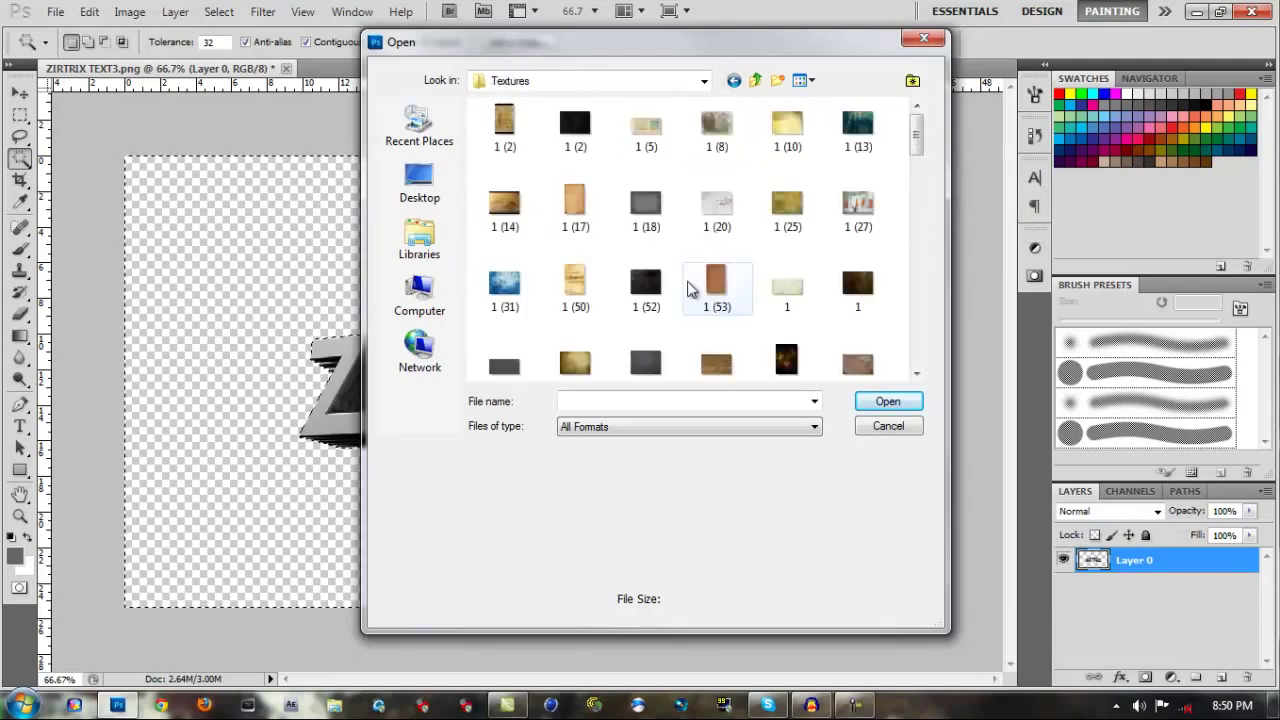
Preview textures 1 (53) and 9, then open the blue rusty texture 12
click(692, 288)
scroll(690, 290, down, 1)
scroll(688, 289, down, 2)
scroll(688, 289, up, 1)
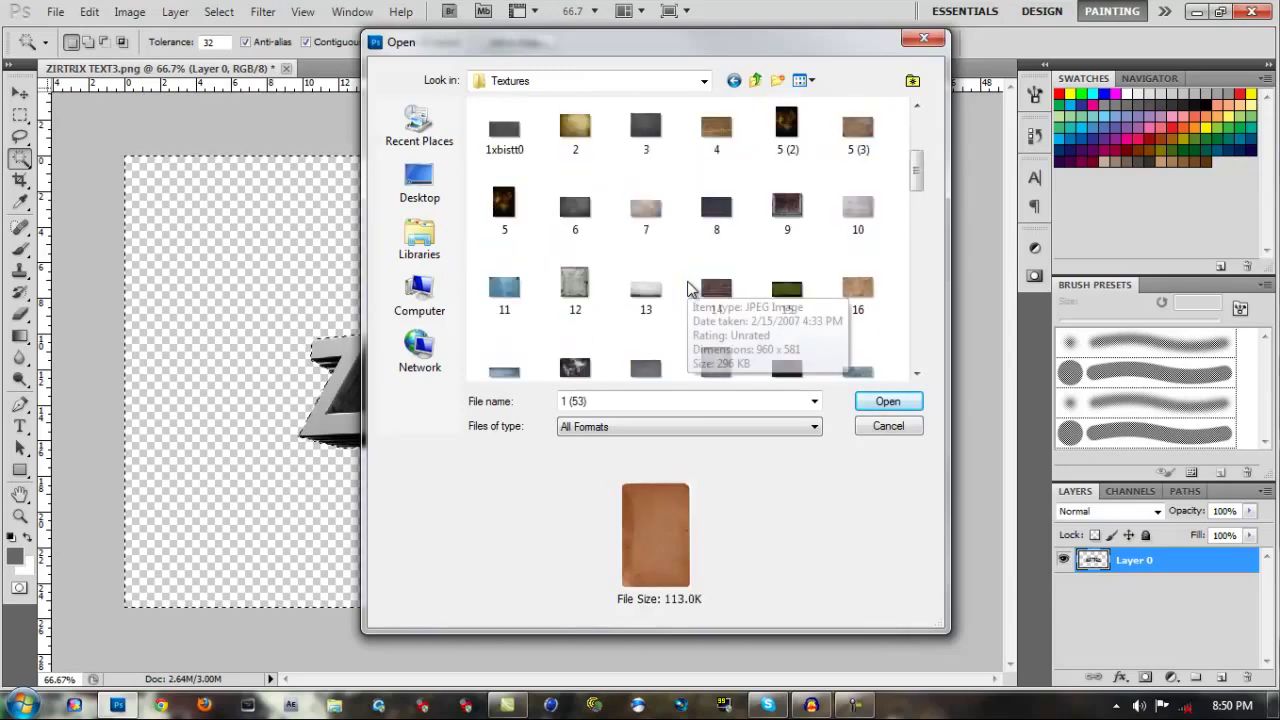
click(810, 236)
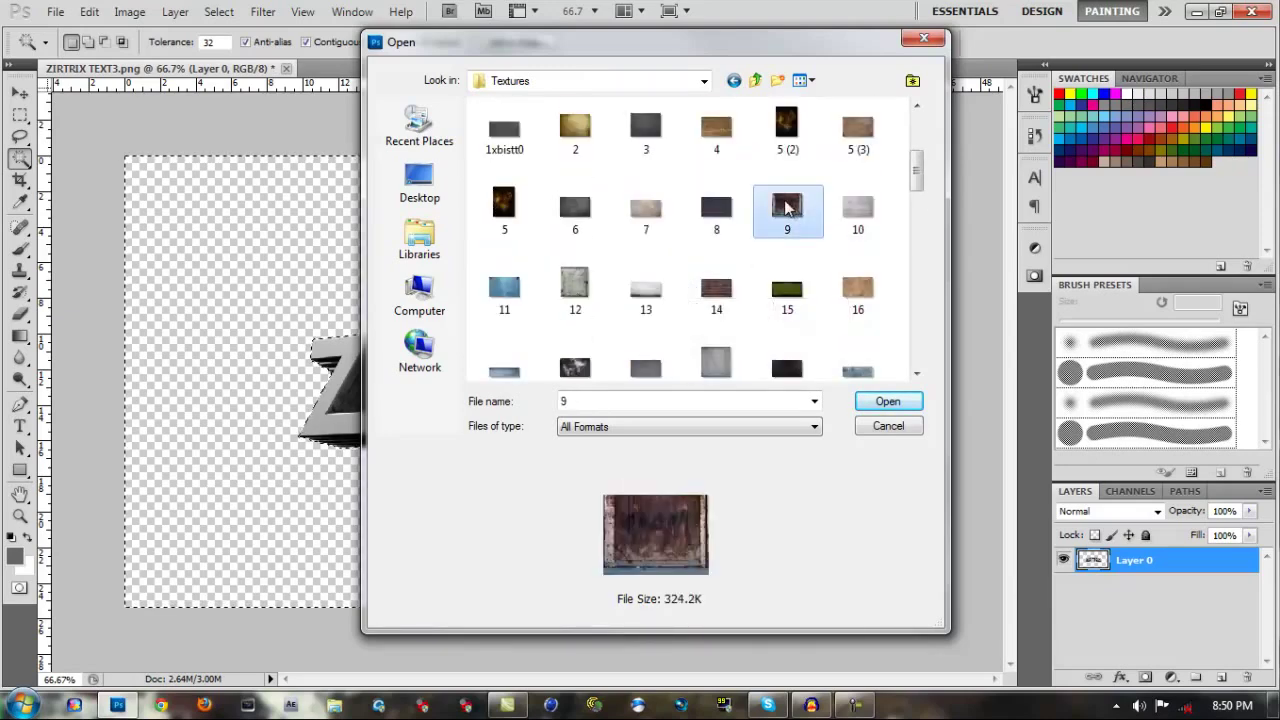
scroll(813, 250, down, 5)
scroll(813, 250, up, 5)
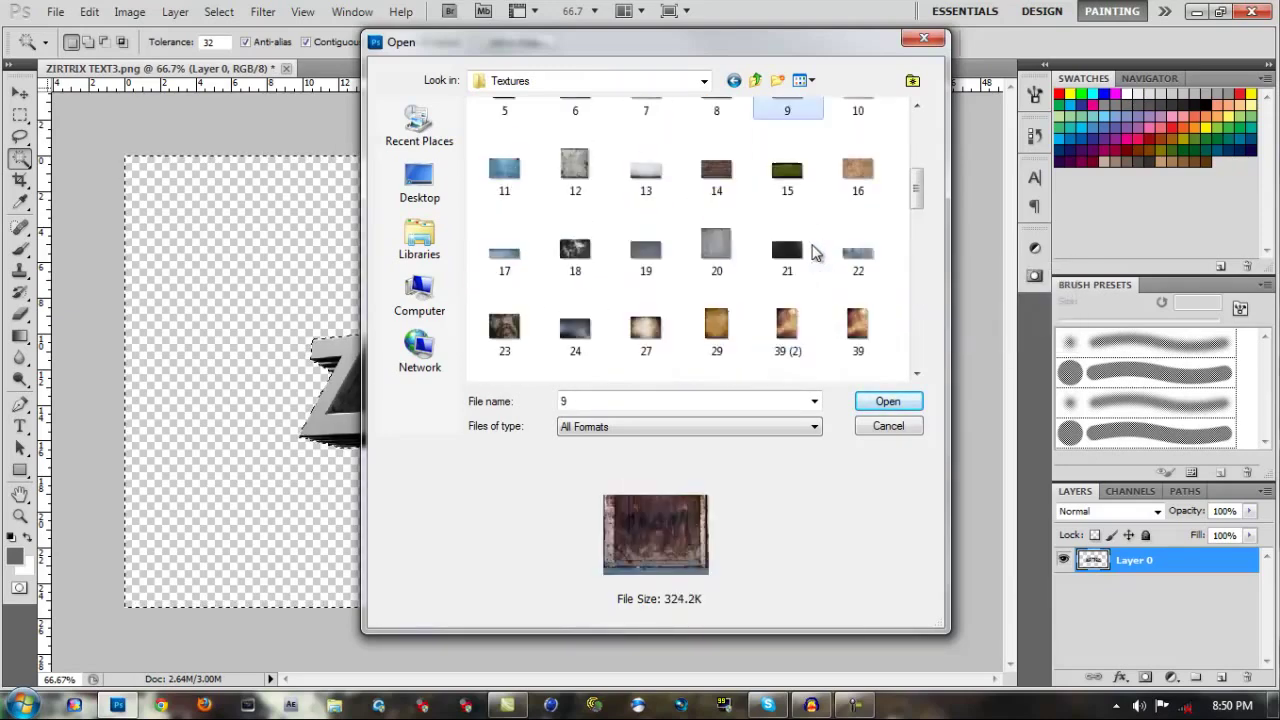
click(575, 285)
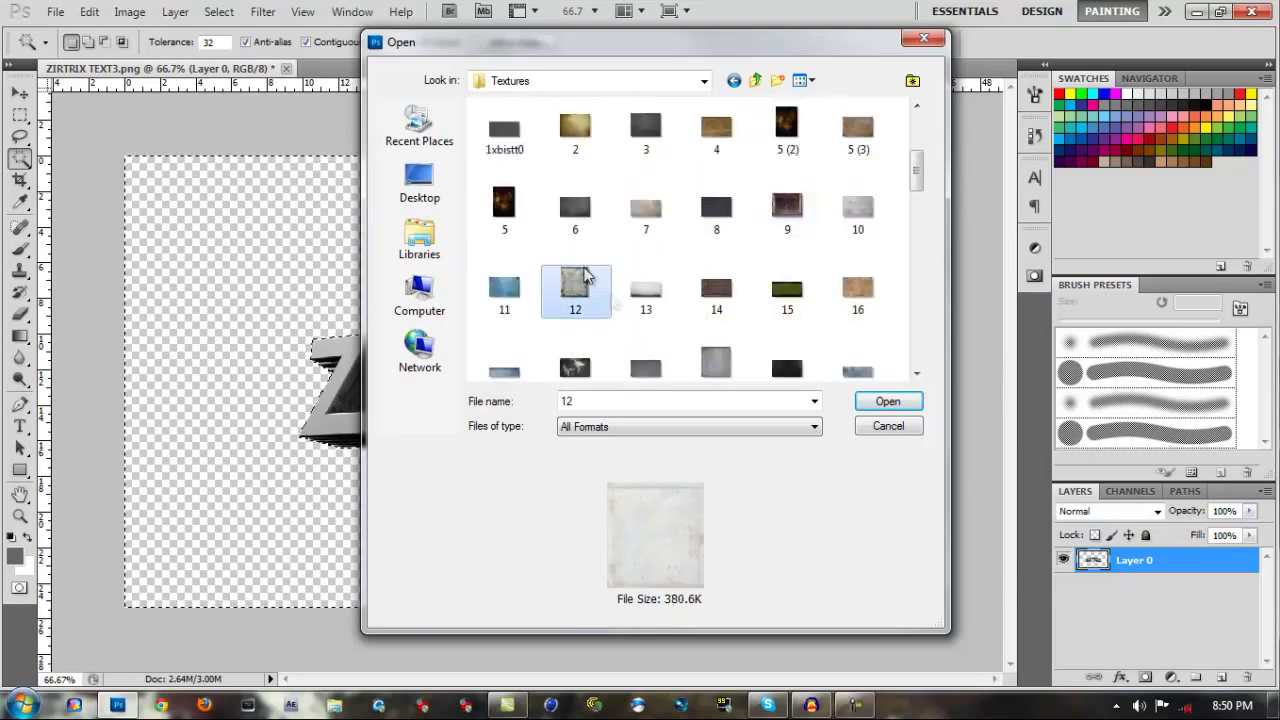
click(888, 404)
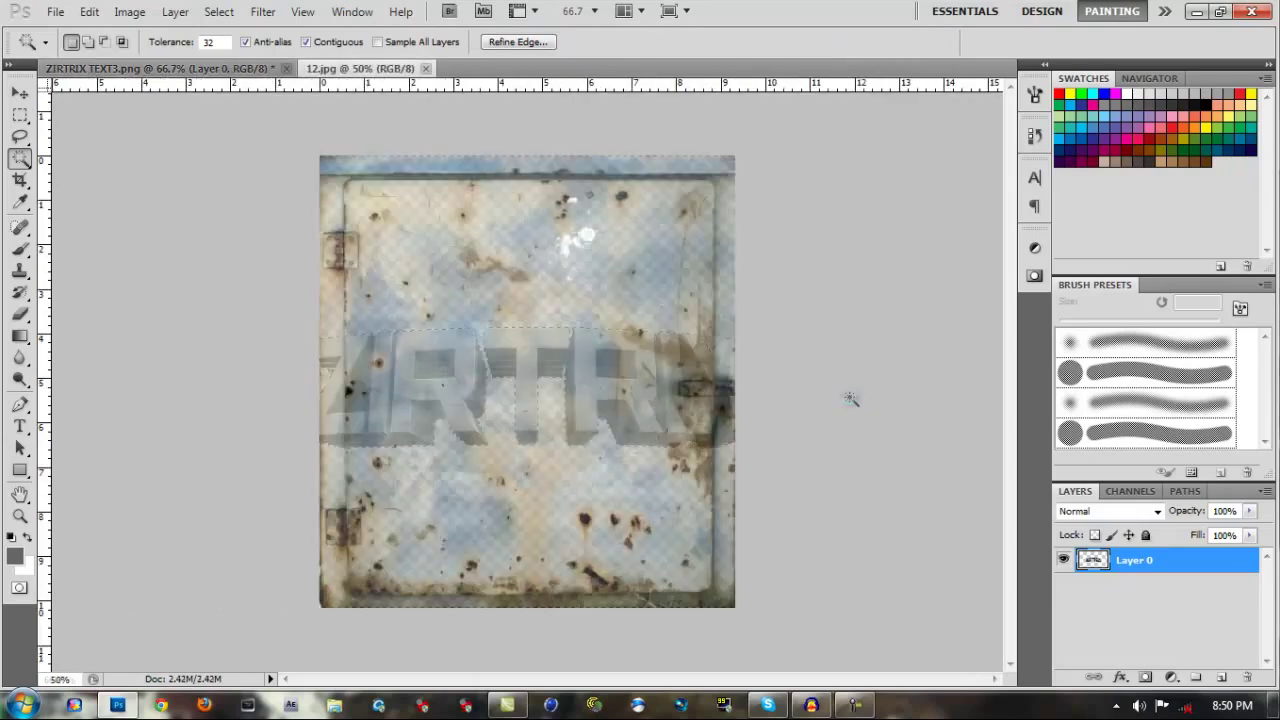
Drag texture 12 into the ZIRTRIX document as Layer 1 and delete it outside the letter selection
click(19, 93)
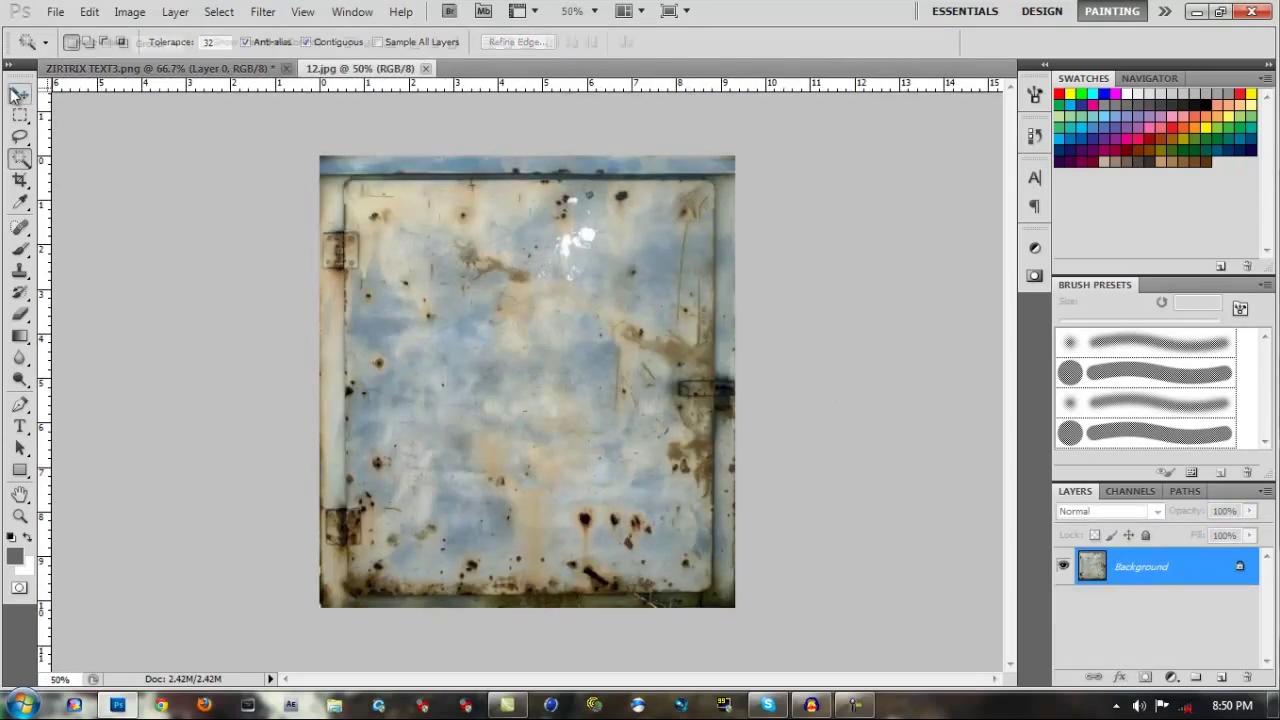
click(240, 68)
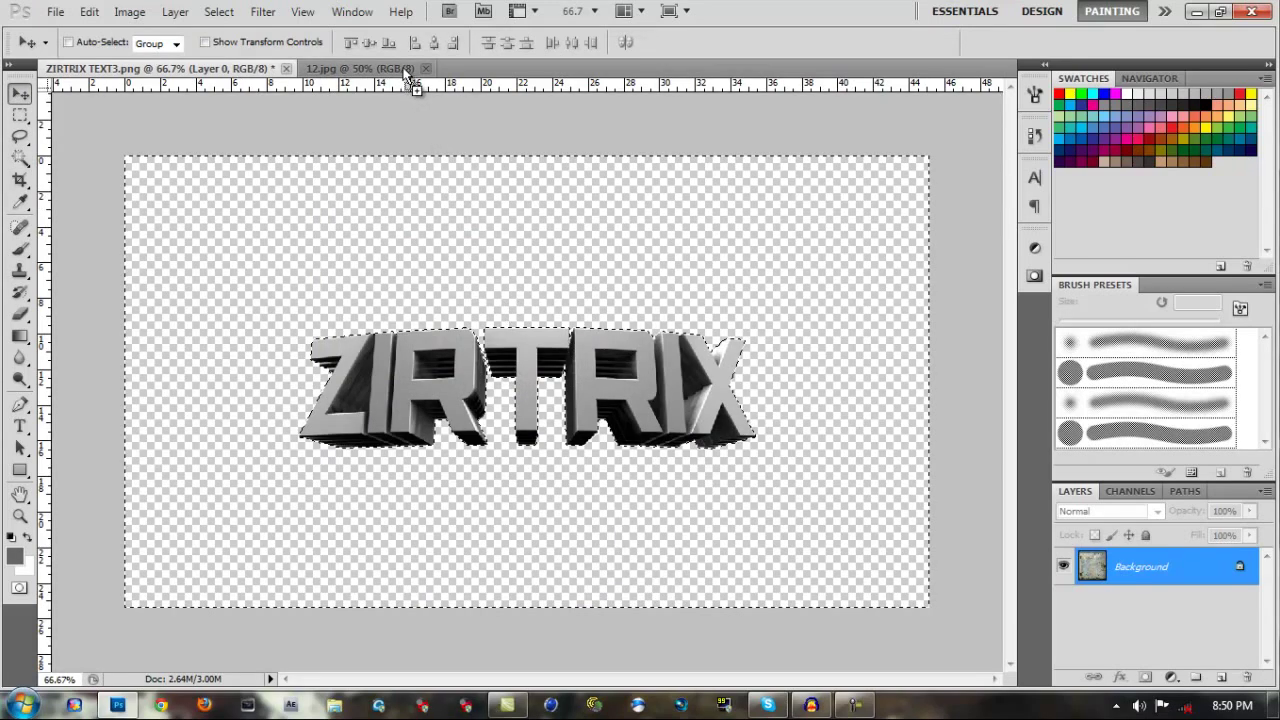
drag(406, 74, 496, 246)
click(640, 277)
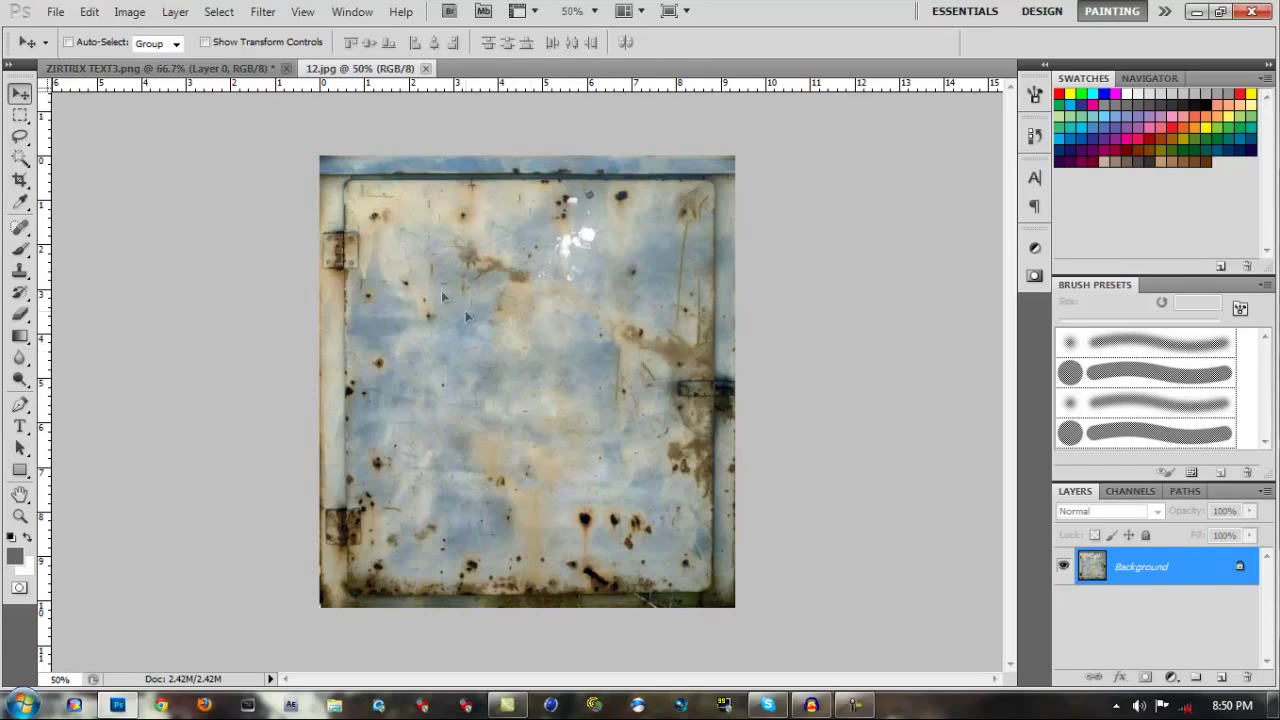
drag(242, 80, 521, 374)
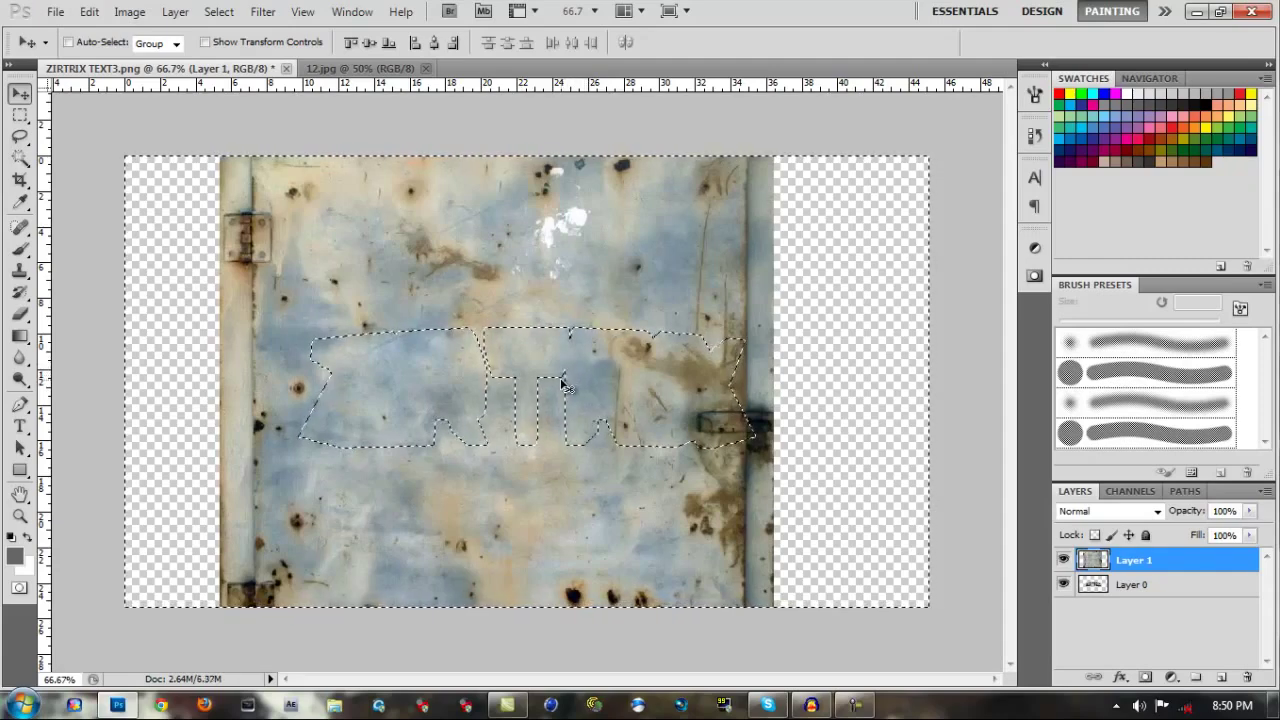
key(Delete)
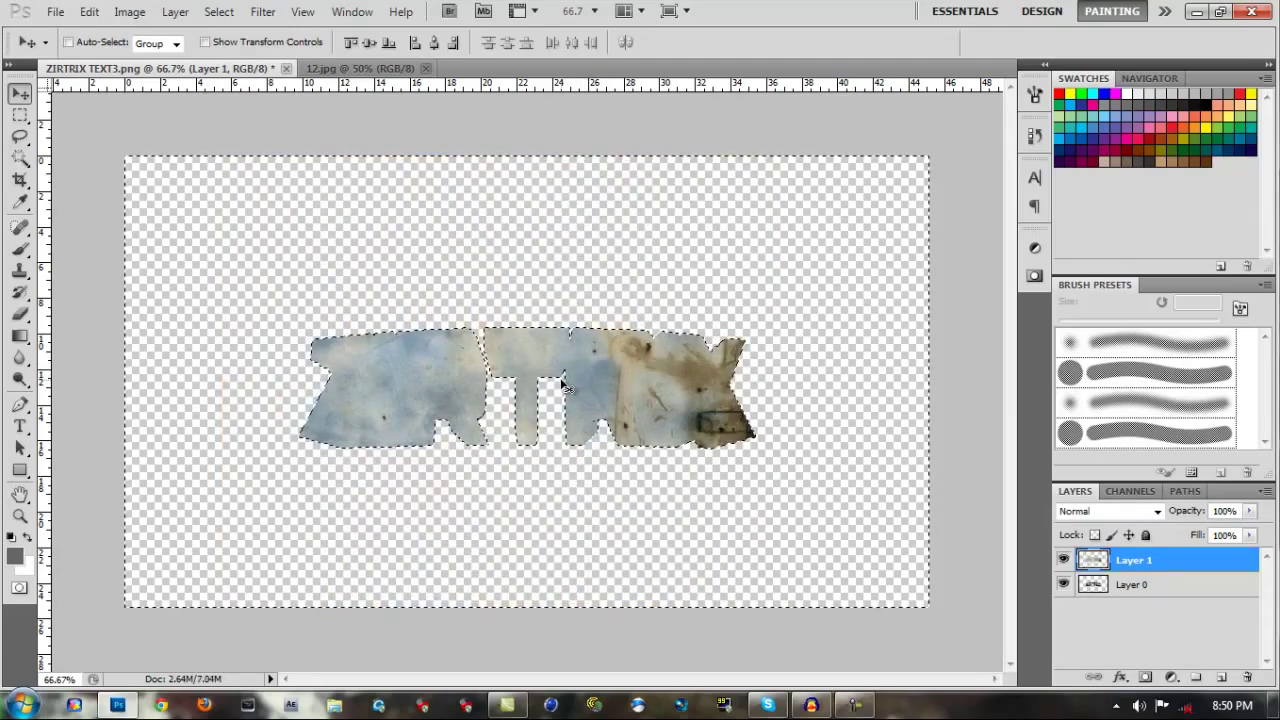
click(20, 117)
Deselect around the letters, check Layer 1's blend mode in Layer Style, then cancel
click(337, 266)
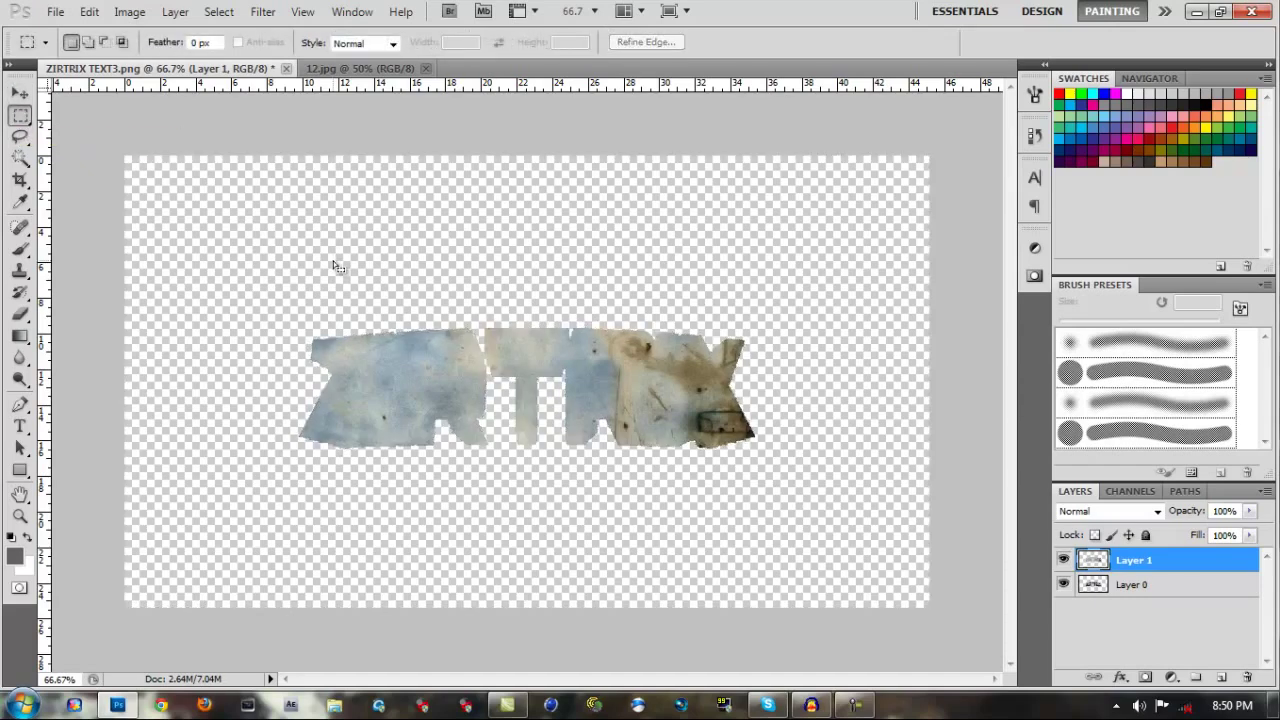
double_click(1167, 556)
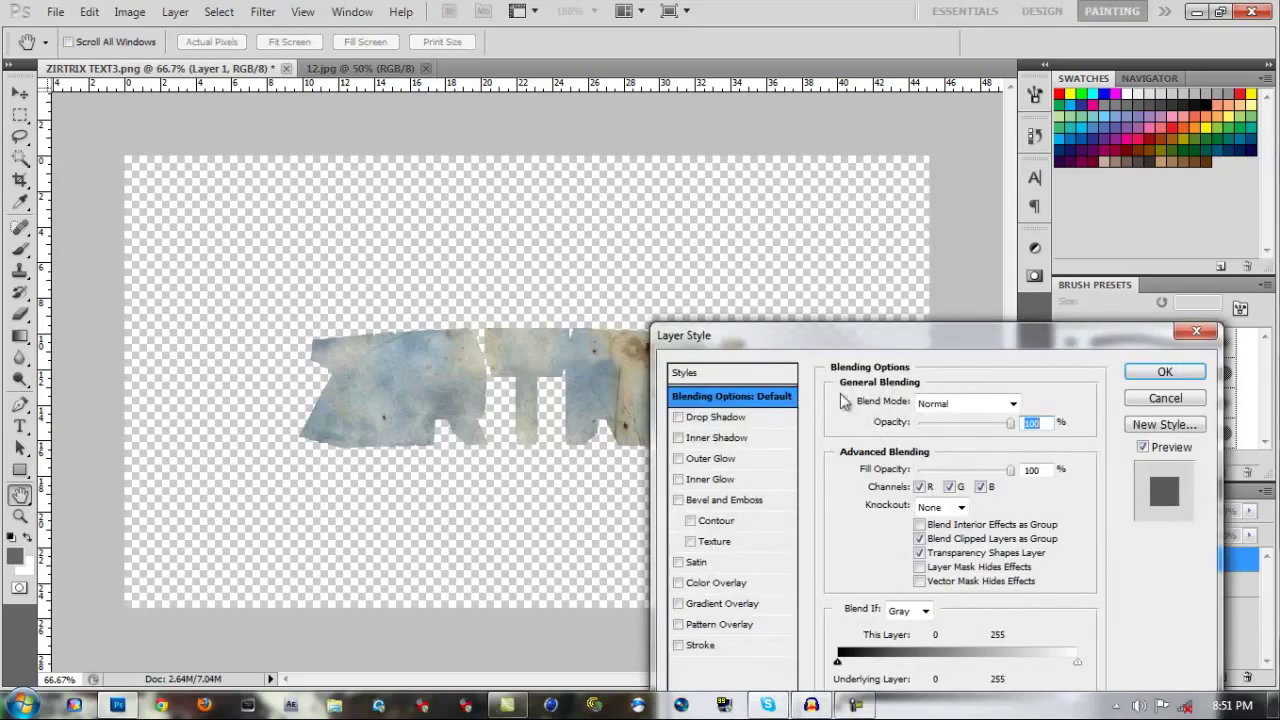
click(945, 408)
click(1096, 412)
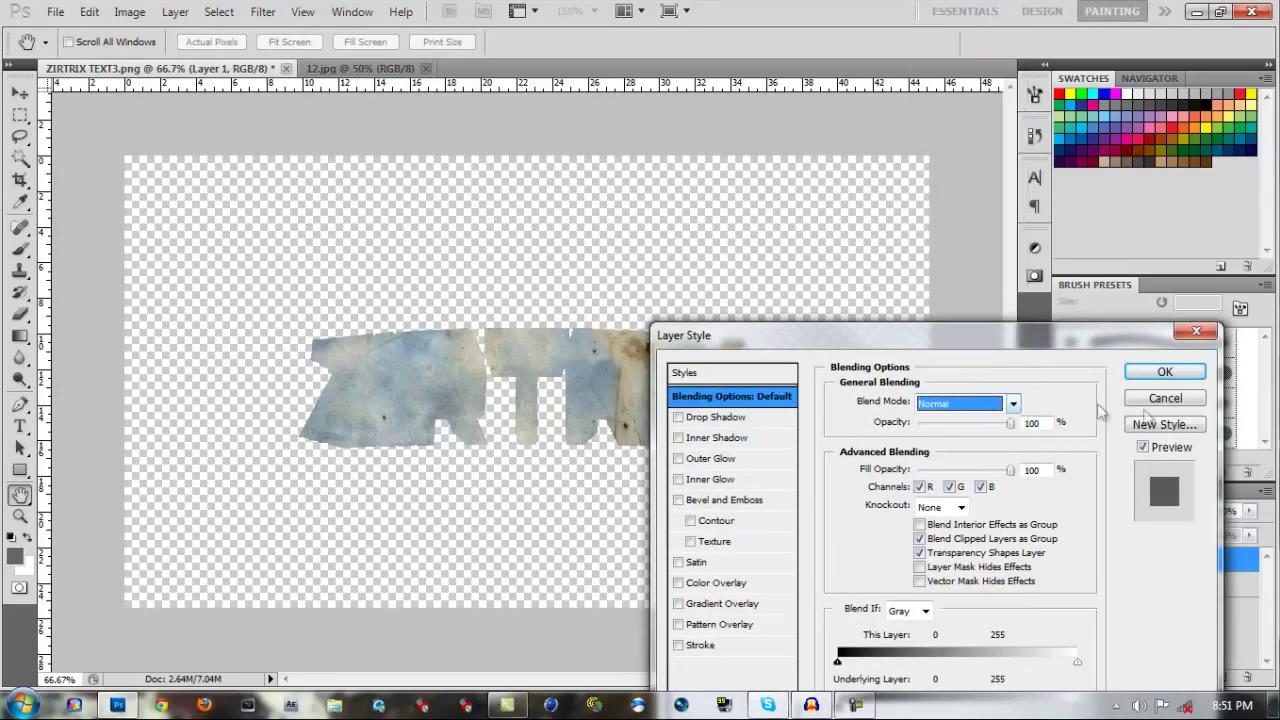
click(1152, 400)
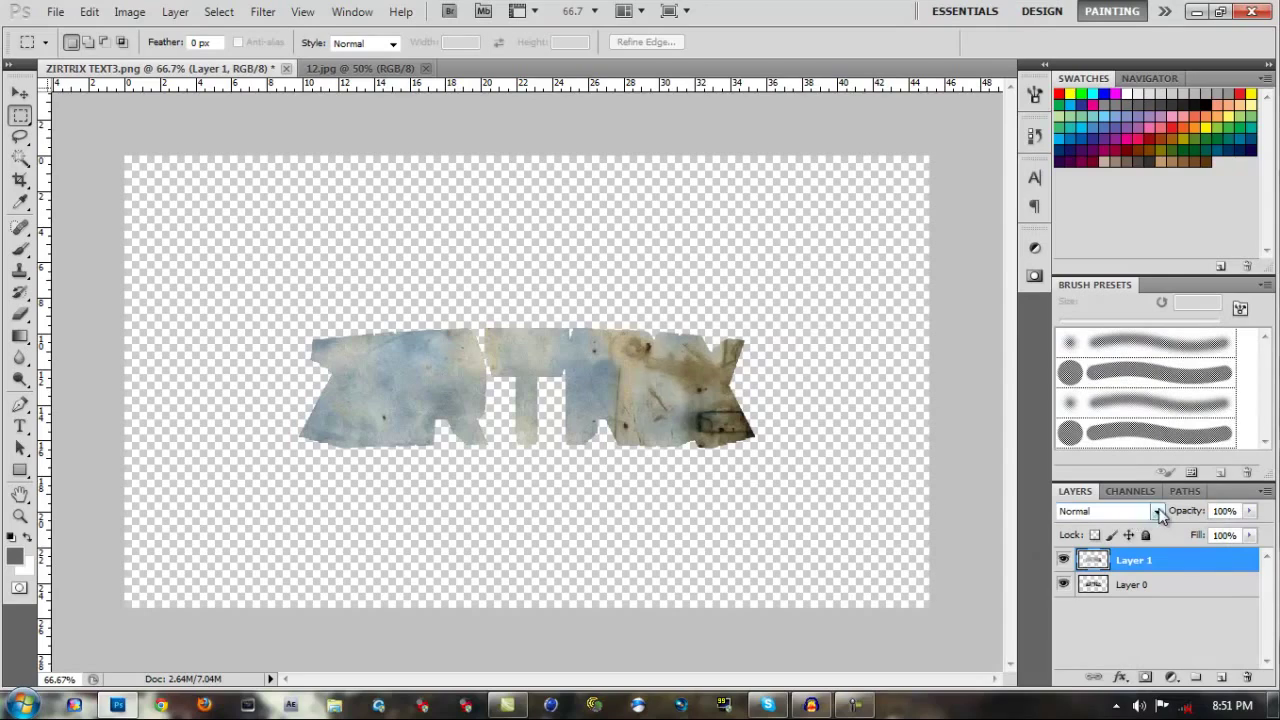
Zoom the document view to Actual Pixels (100%)
click(1156, 512)
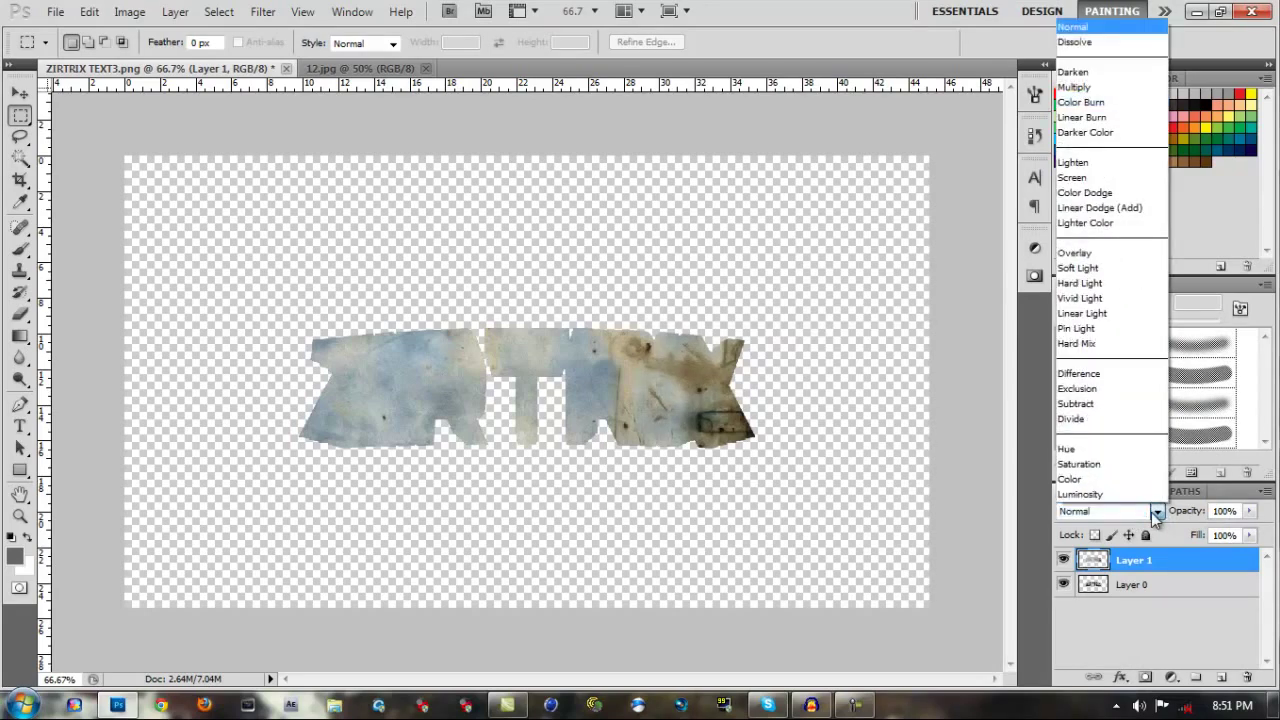
click(1156, 512)
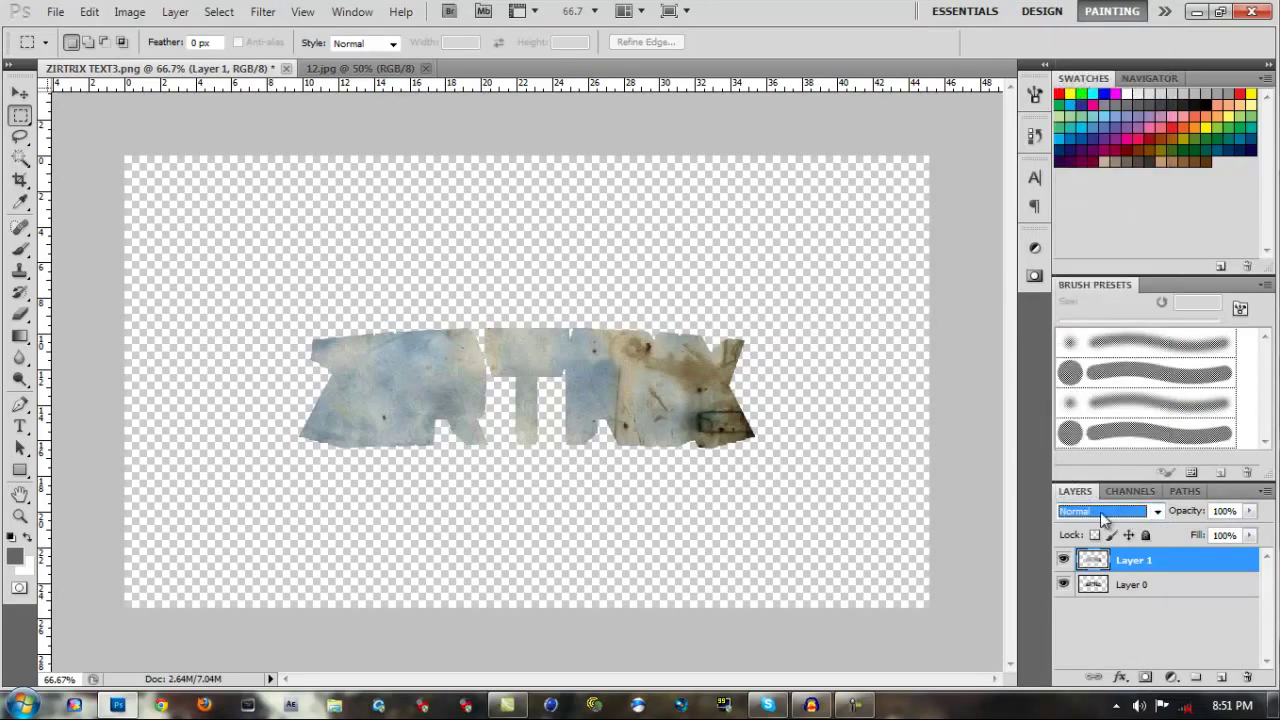
scroll(1103, 517, down, 1)
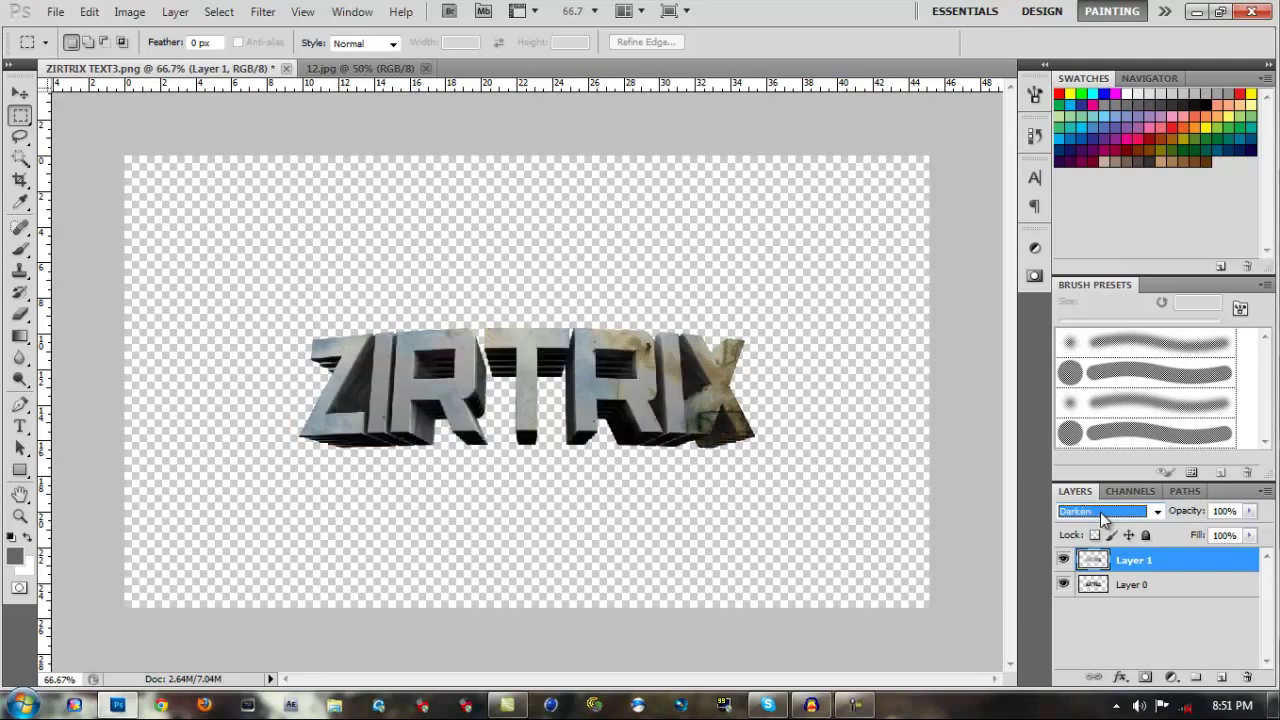
scroll(1103, 517, up, 1)
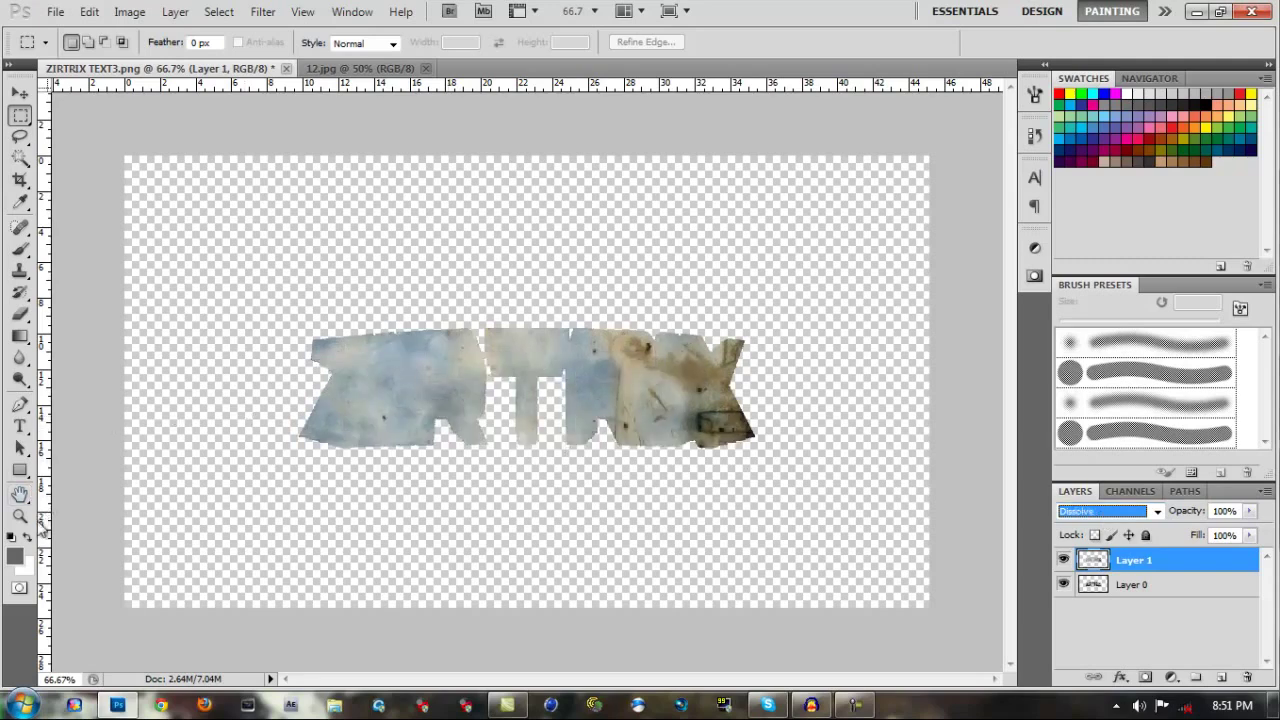
click(20, 516)
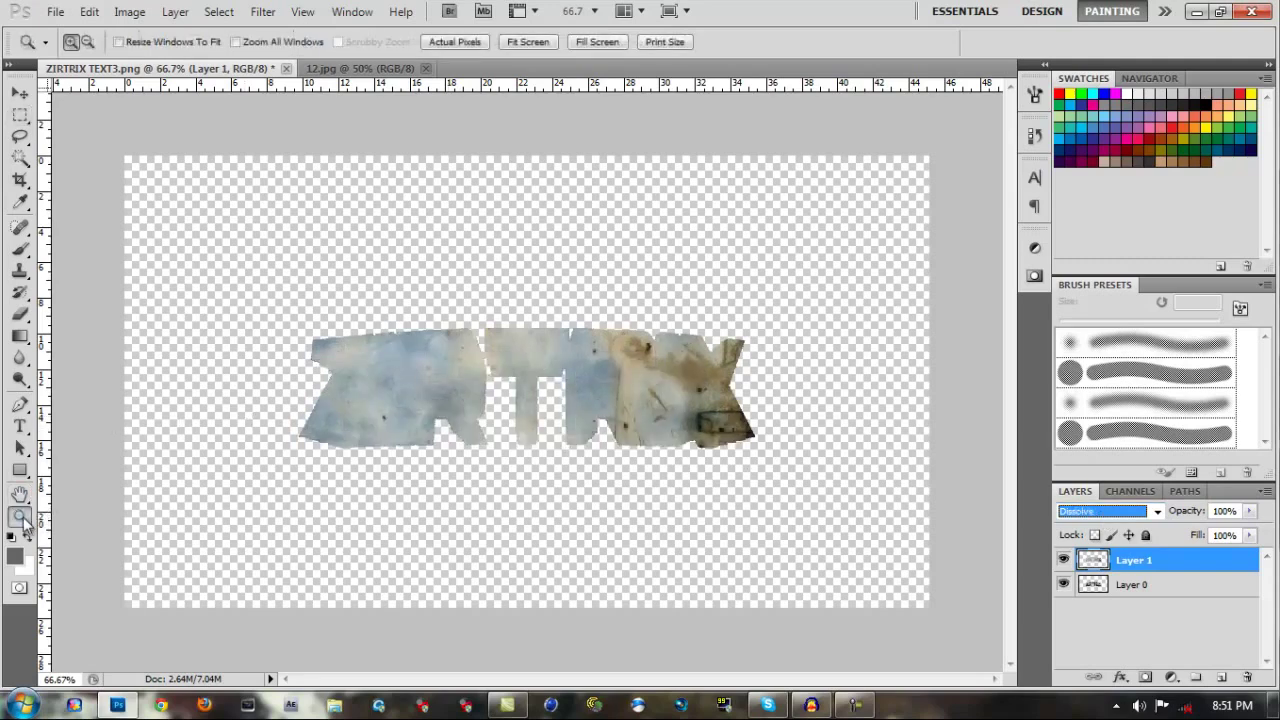
right_click(582, 368)
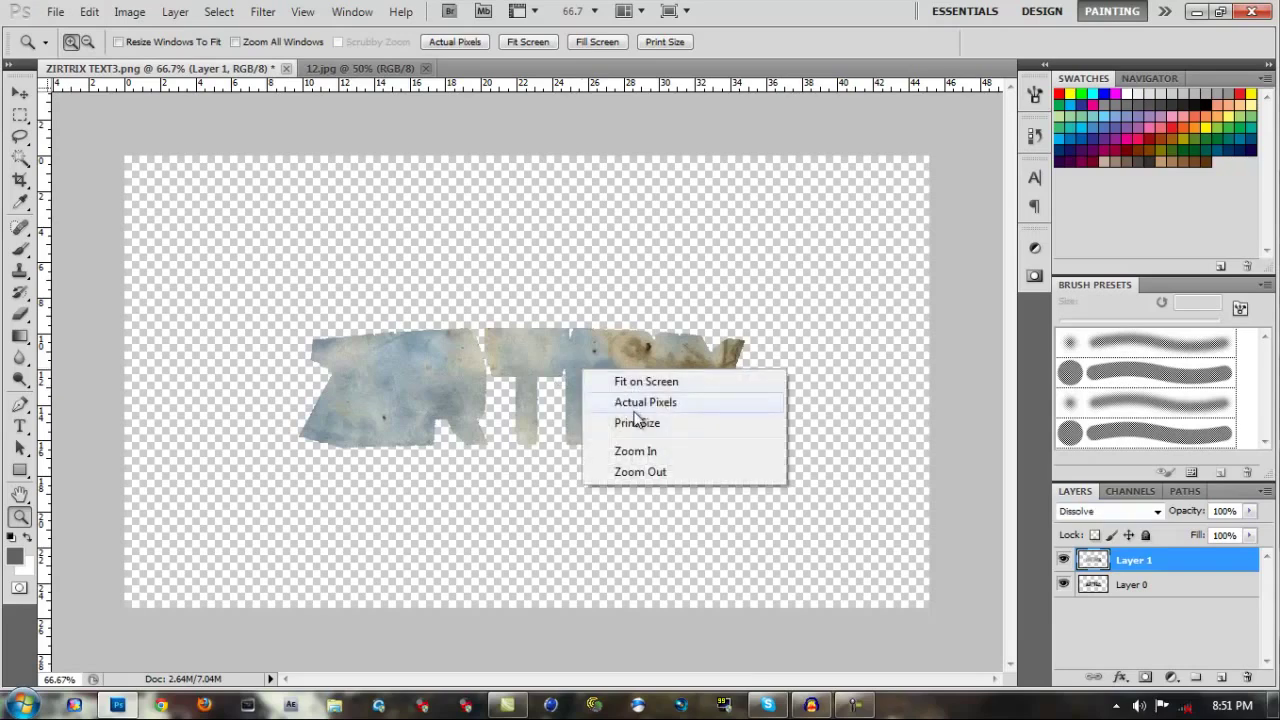
click(633, 402)
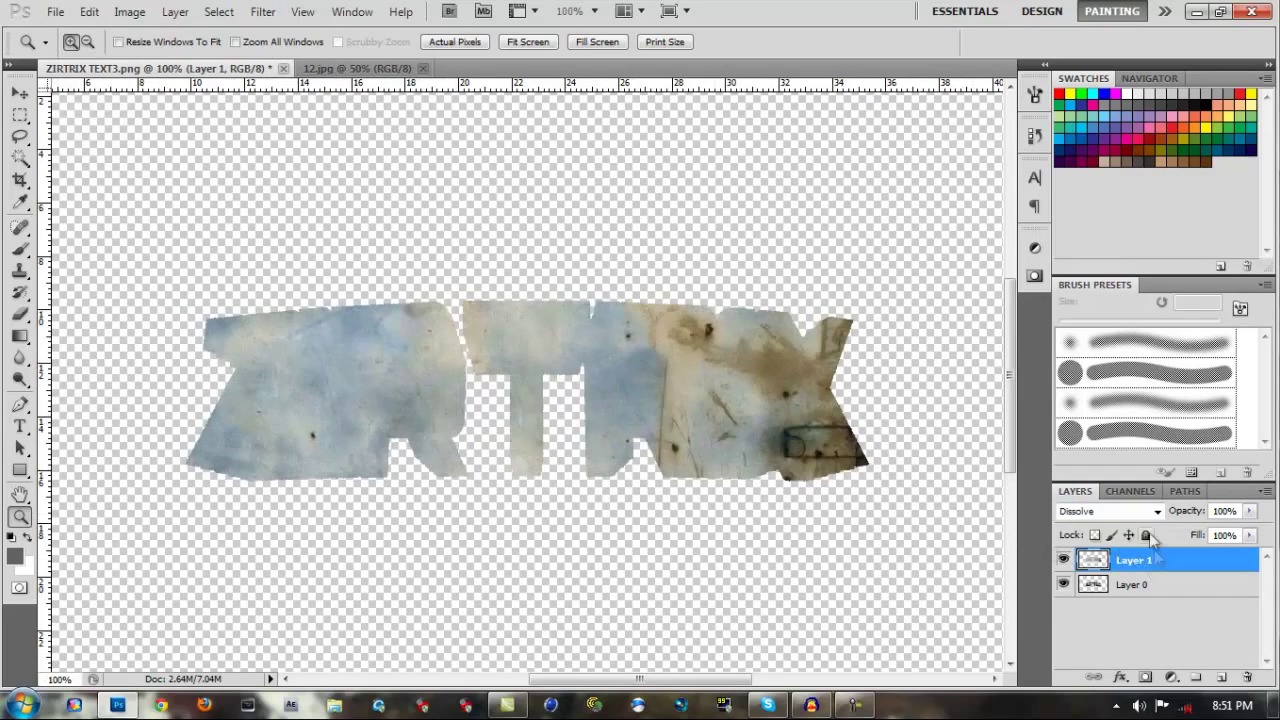
Step Layer 1's blend mode from Darken through Color Burn and Darker Color to Color Dodge
click(1157, 511)
key(Down)
key(Return)
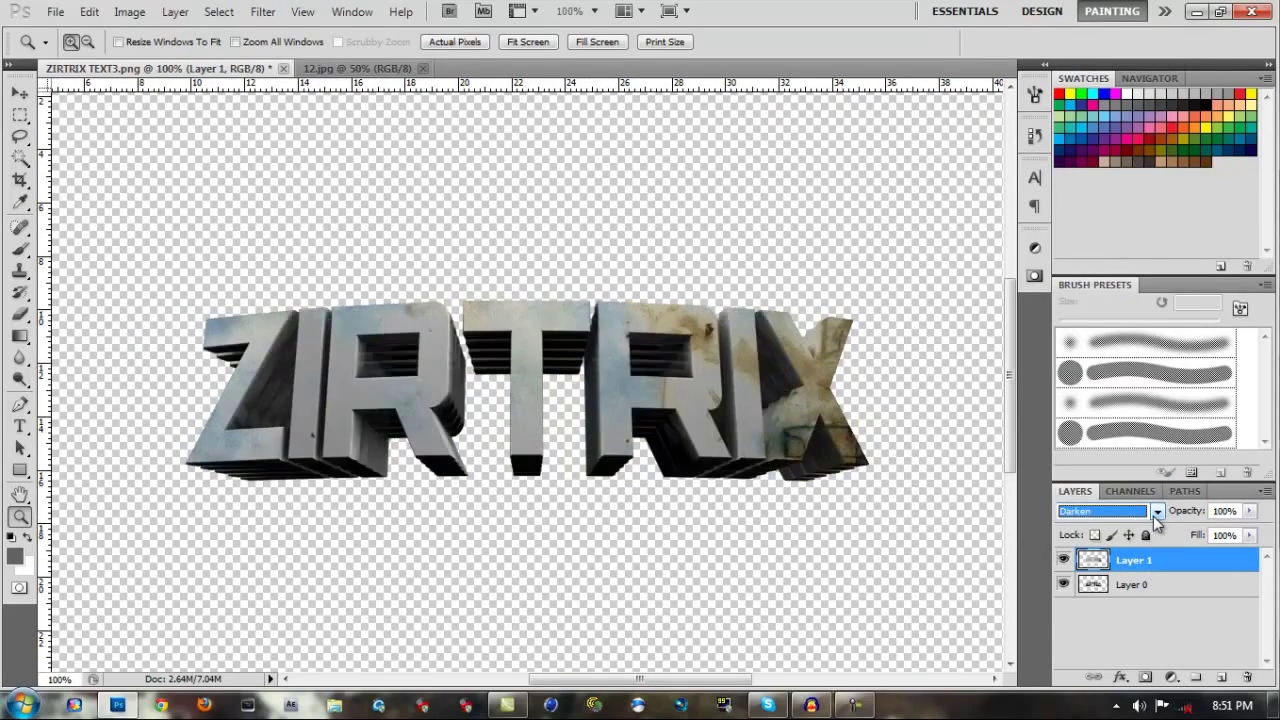
key(Down)
key(Down)
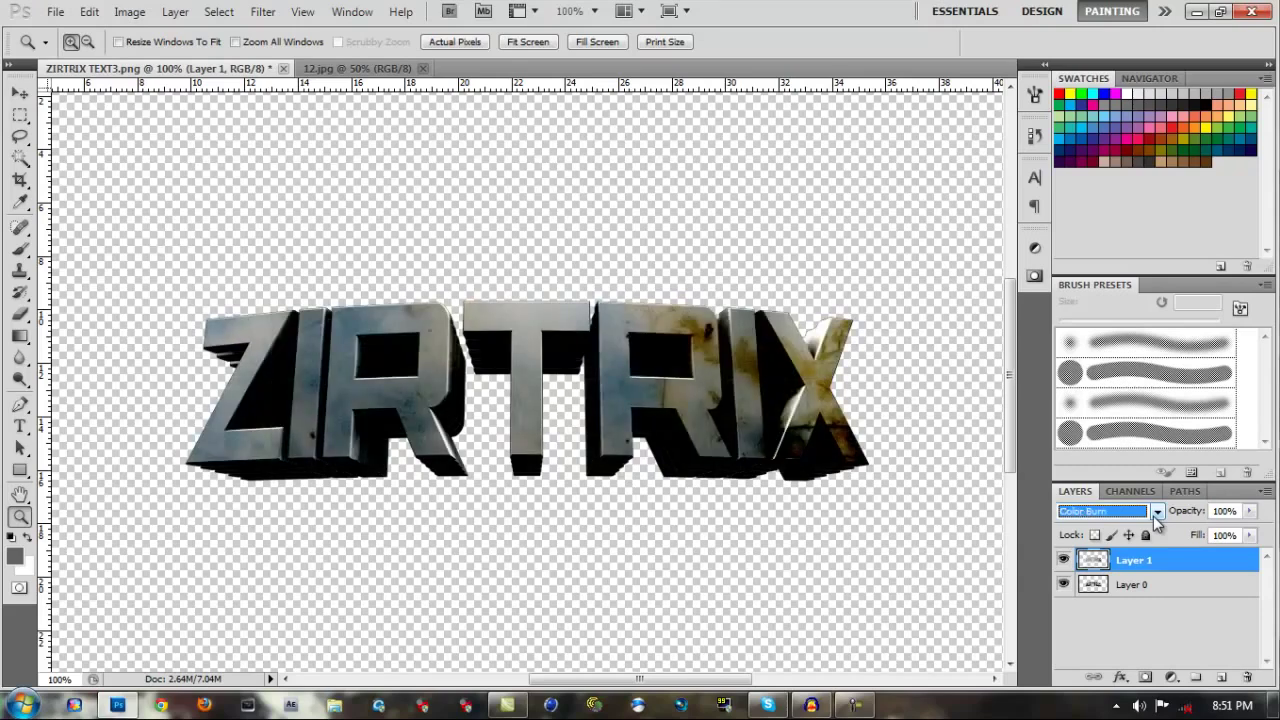
key(Down)
key(Down)
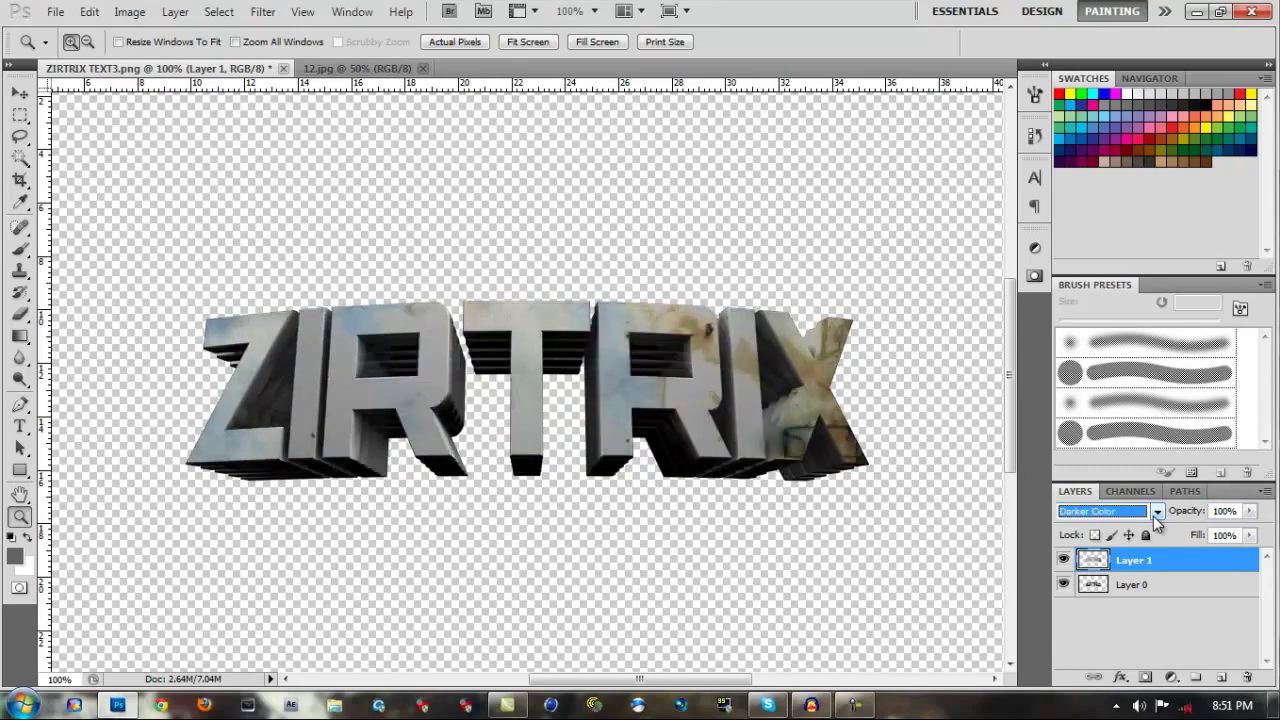
key(Down)
key(Down)
key(Down)
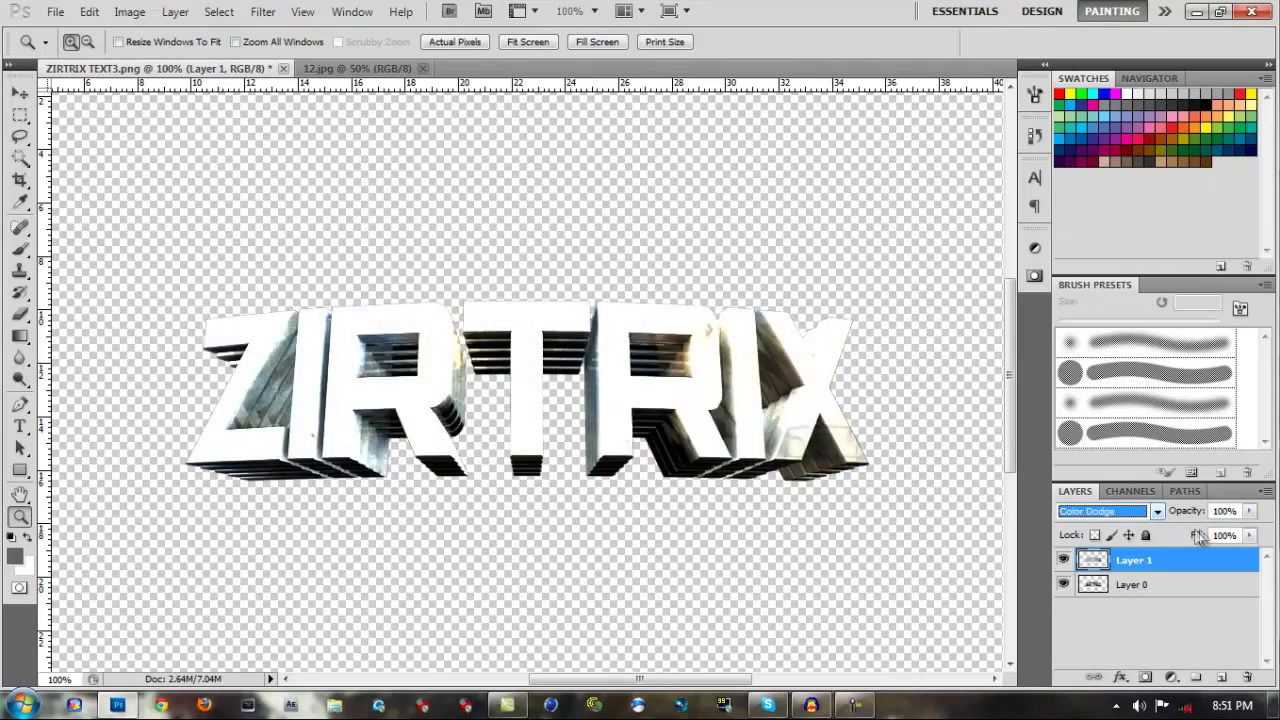
Lower Layer 1's opacity to 74% and try the Lighter Color blend mode
click(1249, 511)
drag(1237, 534, 1228, 536)
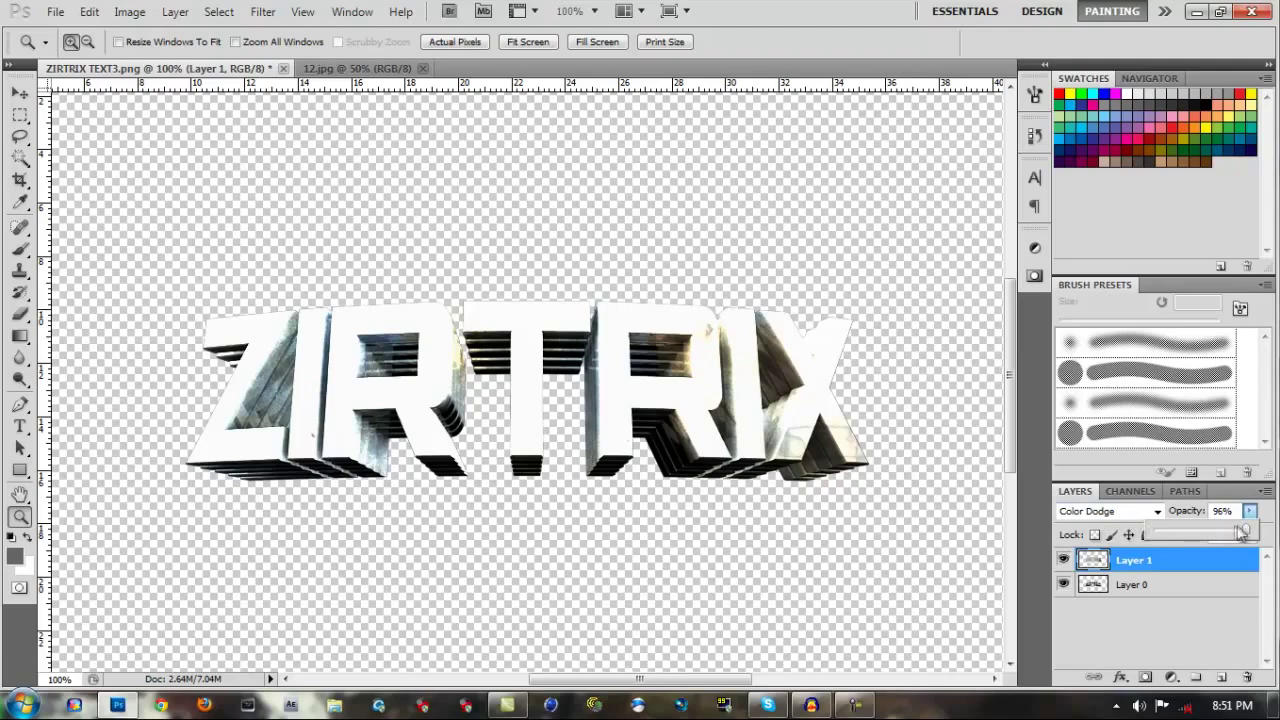
click(1156, 511)
click(1100, 266)
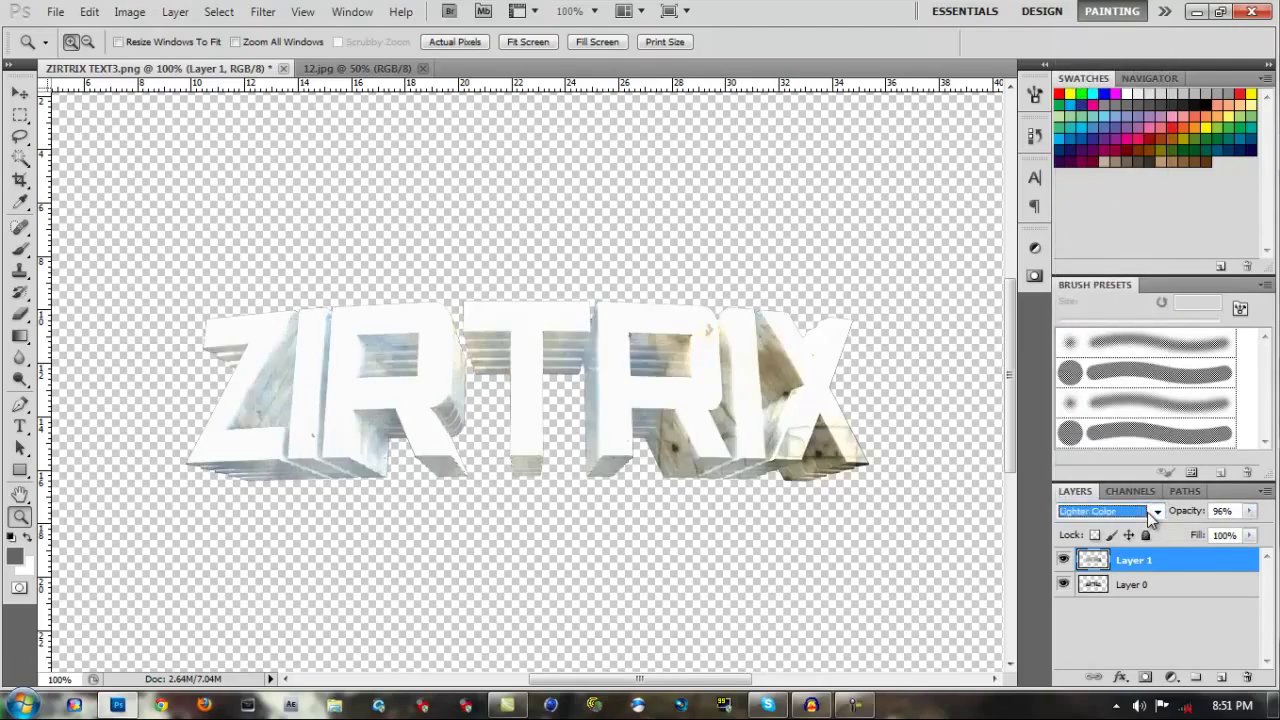
scroll(1150, 513, down, 4)
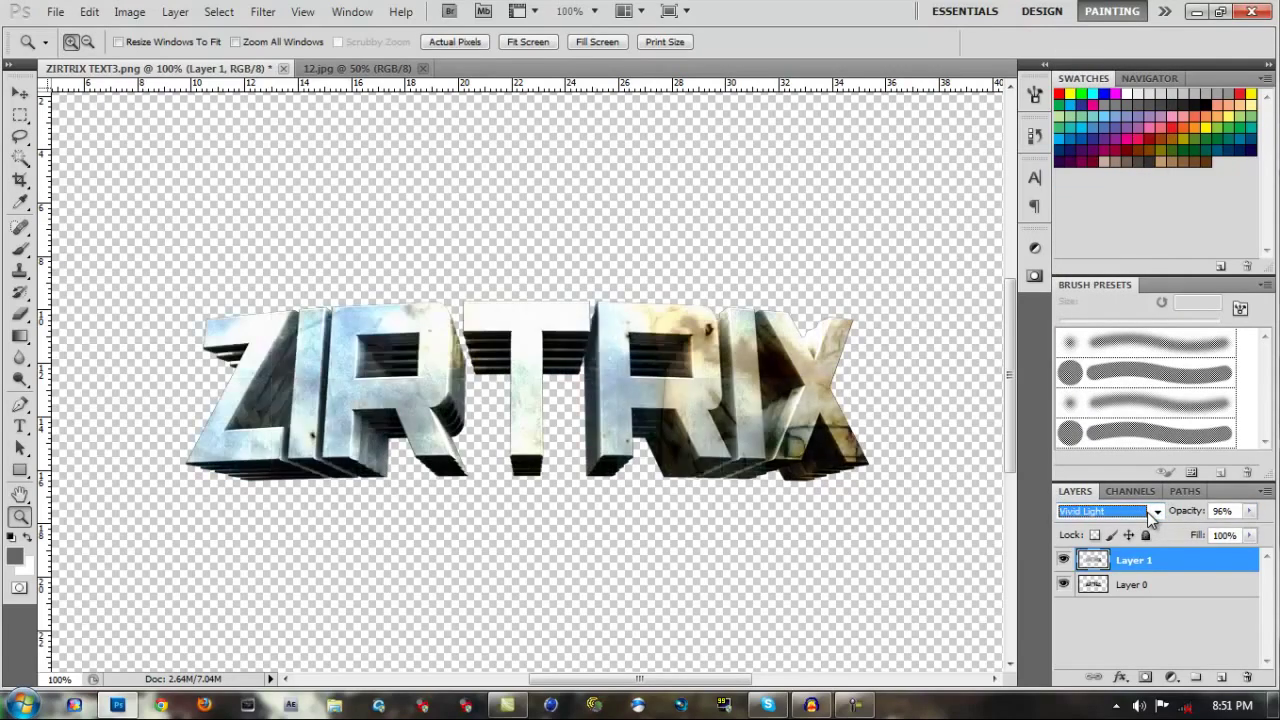
scroll(1150, 513, down, 3)
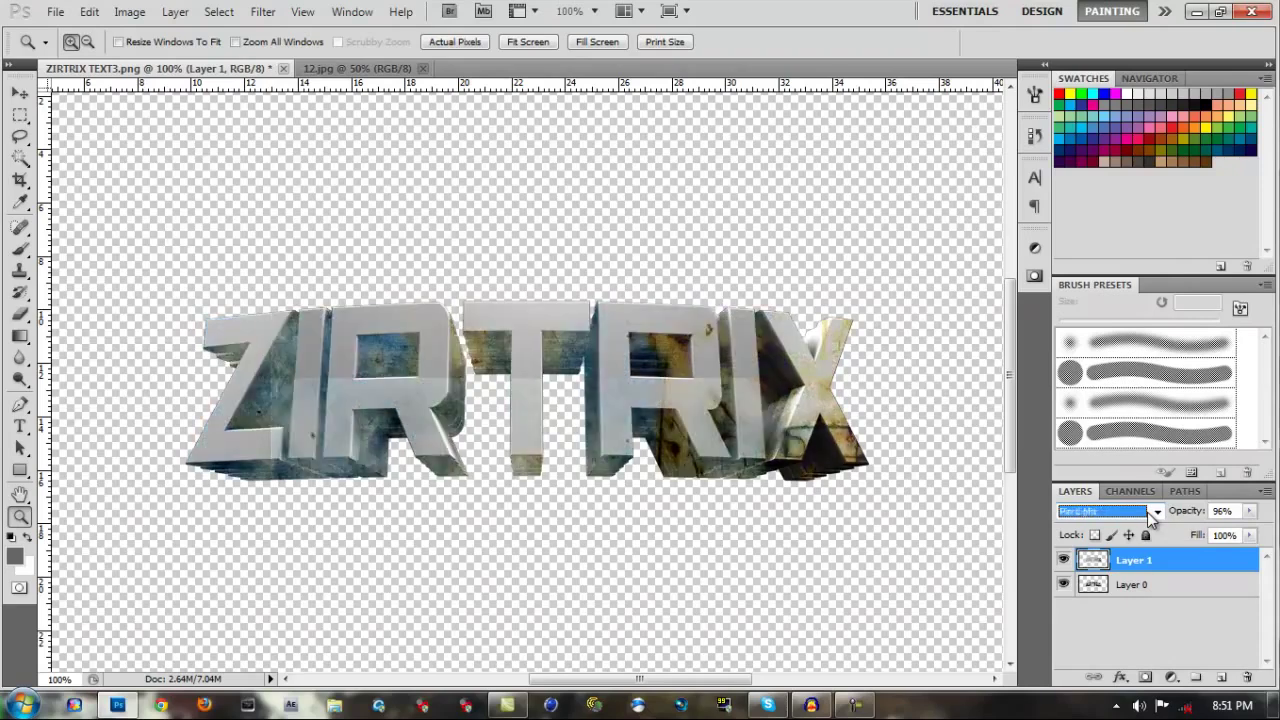
scroll(1150, 513, down, 5)
scroll(1150, 513, down, 3)
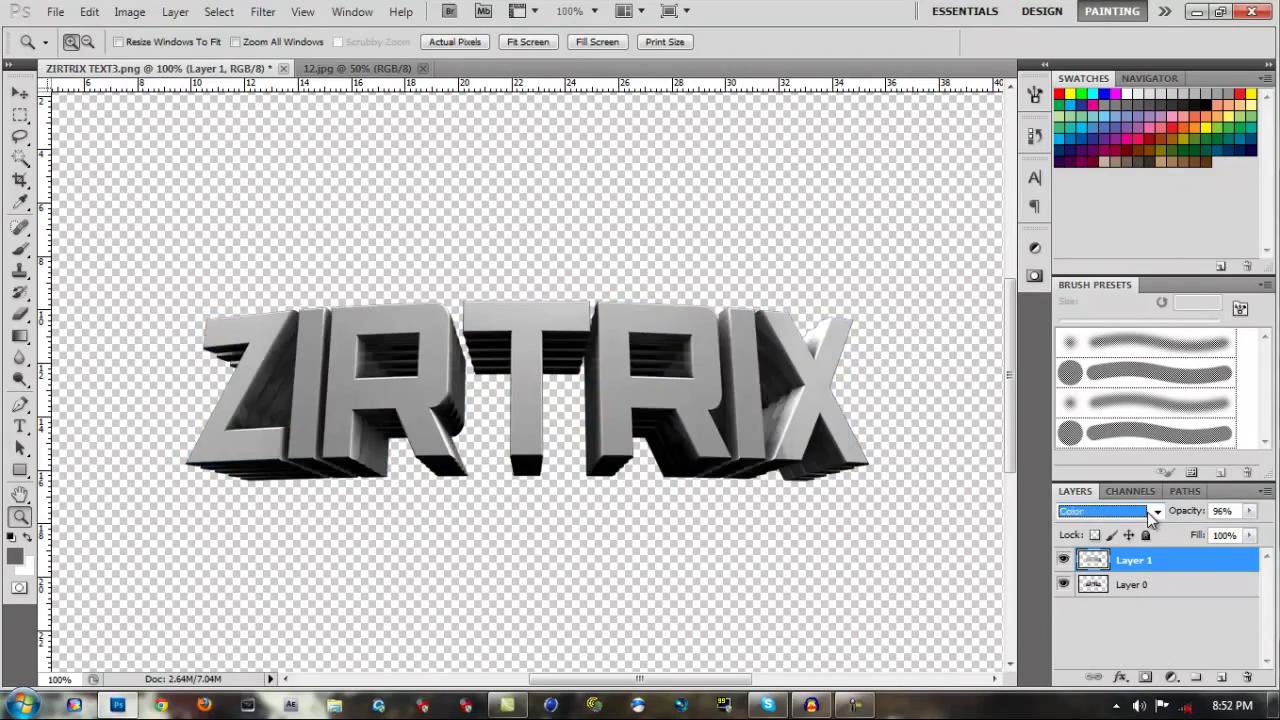
Set Layer 1 to Soft Light at 100% opacity and merge it down into Layer 0
click(1250, 511)
click(1145, 512)
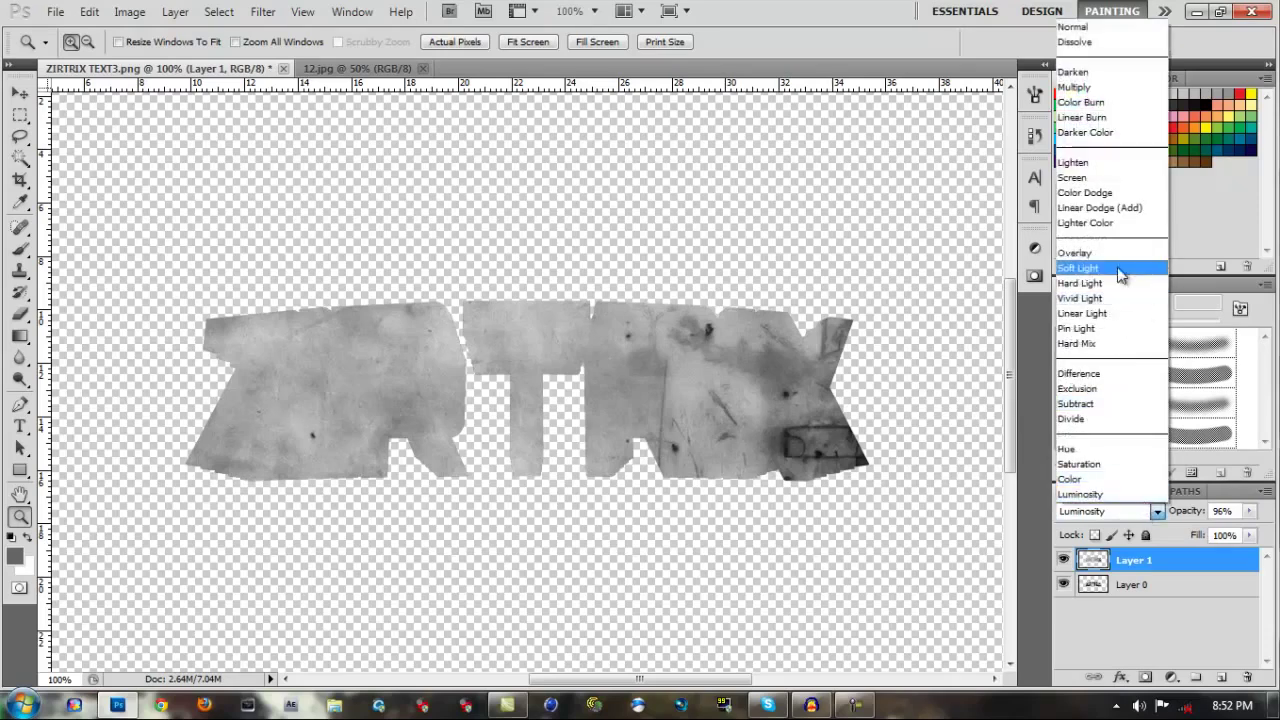
click(1100, 275)
click(1250, 511)
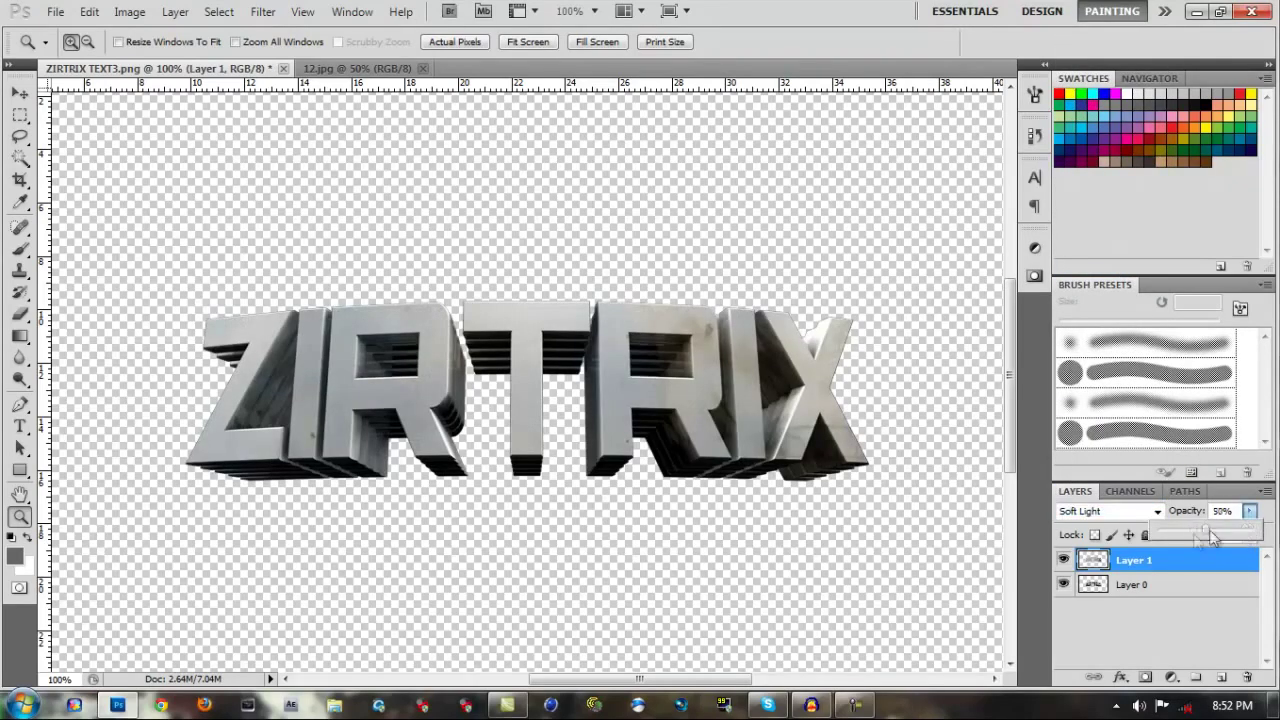
mouse_move(1244, 532)
mouse_down()
mouse_move(1195, 532)
mouse_move(1258, 532)
mouse_up()
click(1130, 620)
click(1166, 562)
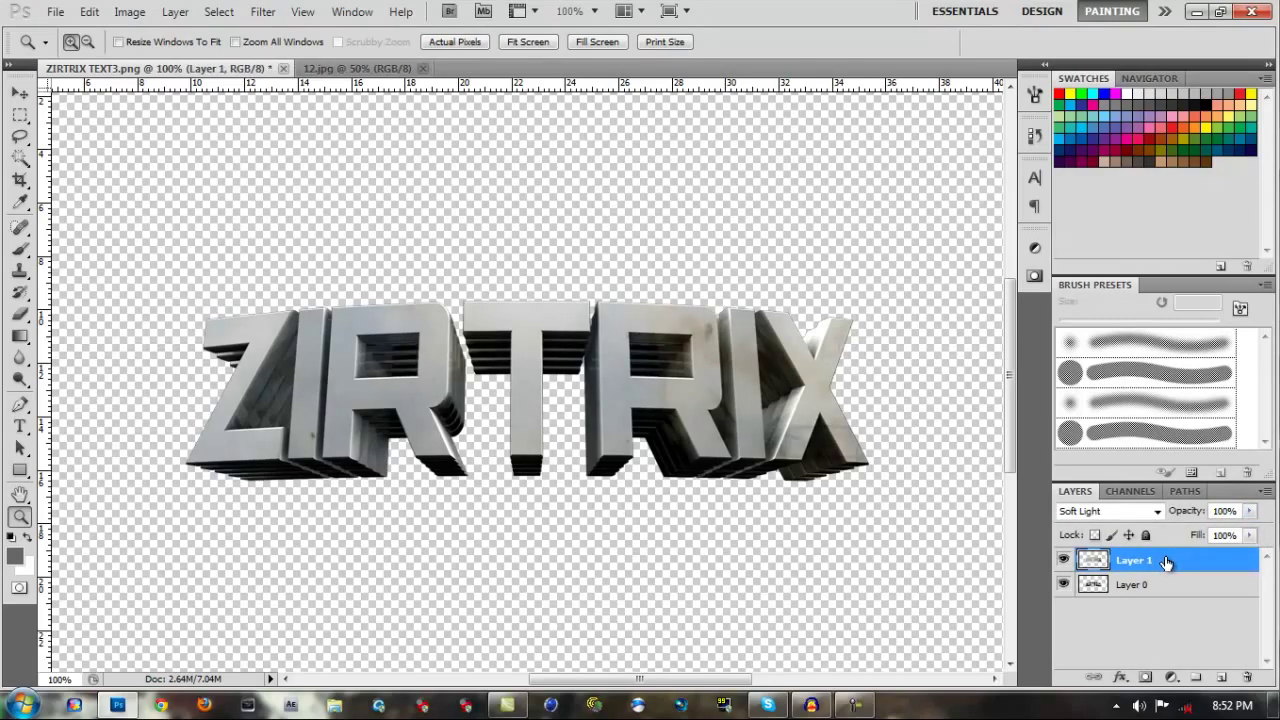
key(ctrl+e)
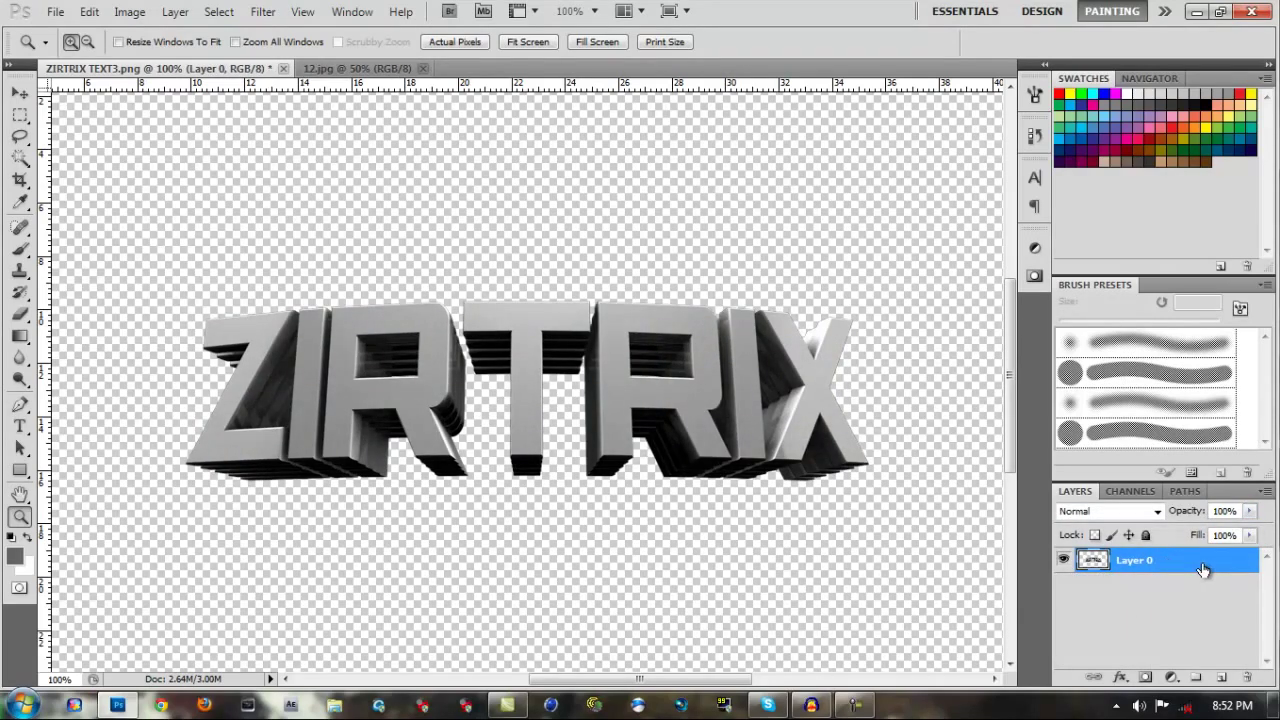
Add a black-to-white Gradient Overlay layer style to Layer 0
double_click(1203, 569)
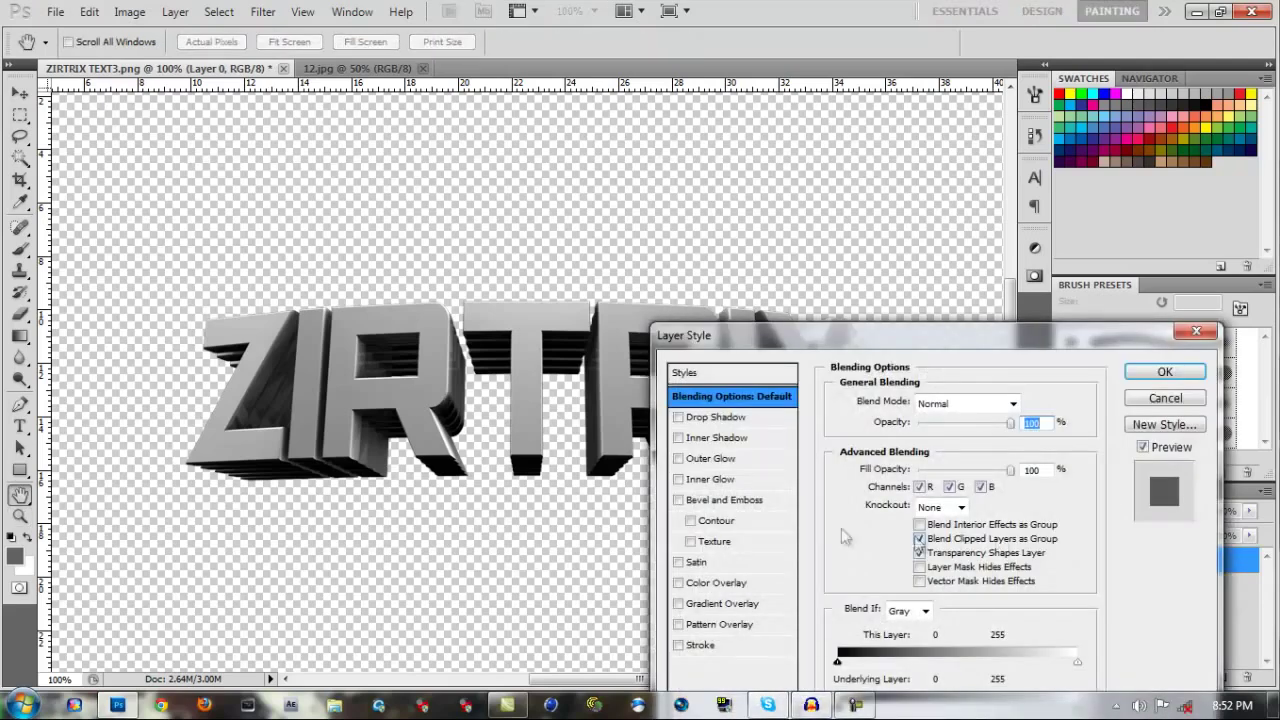
click(724, 604)
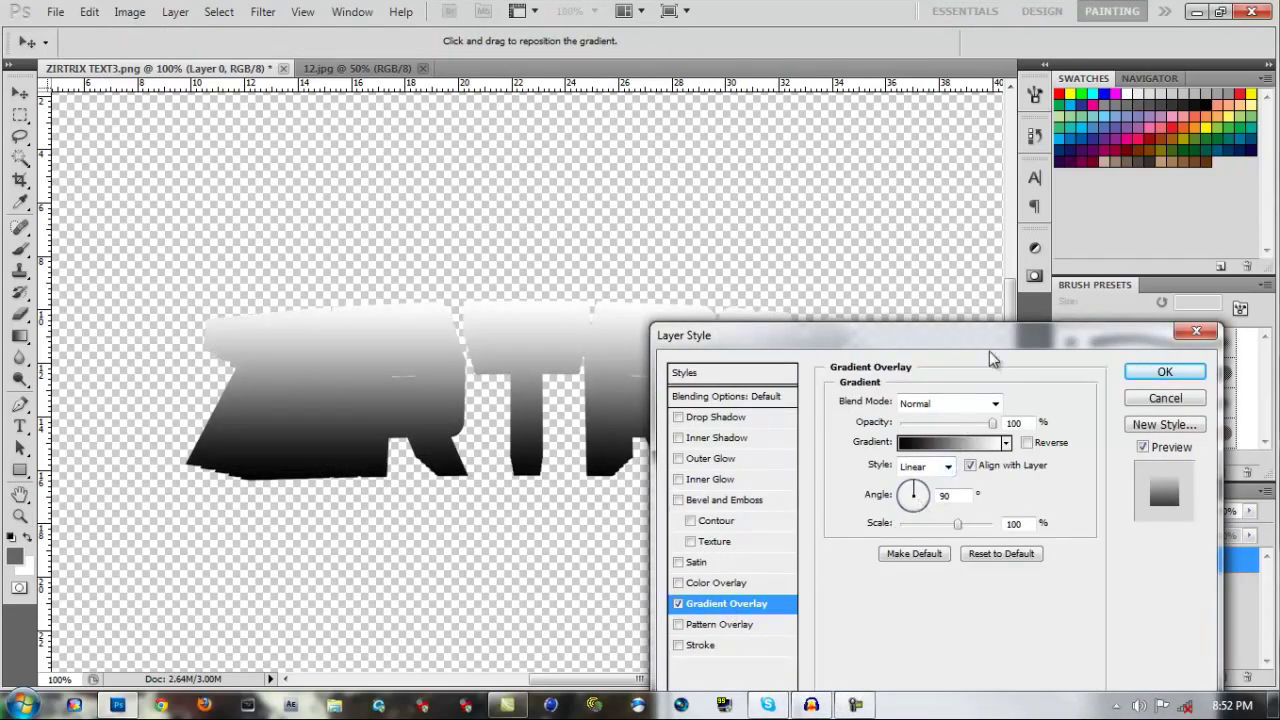
drag(990, 358, 1107, 319)
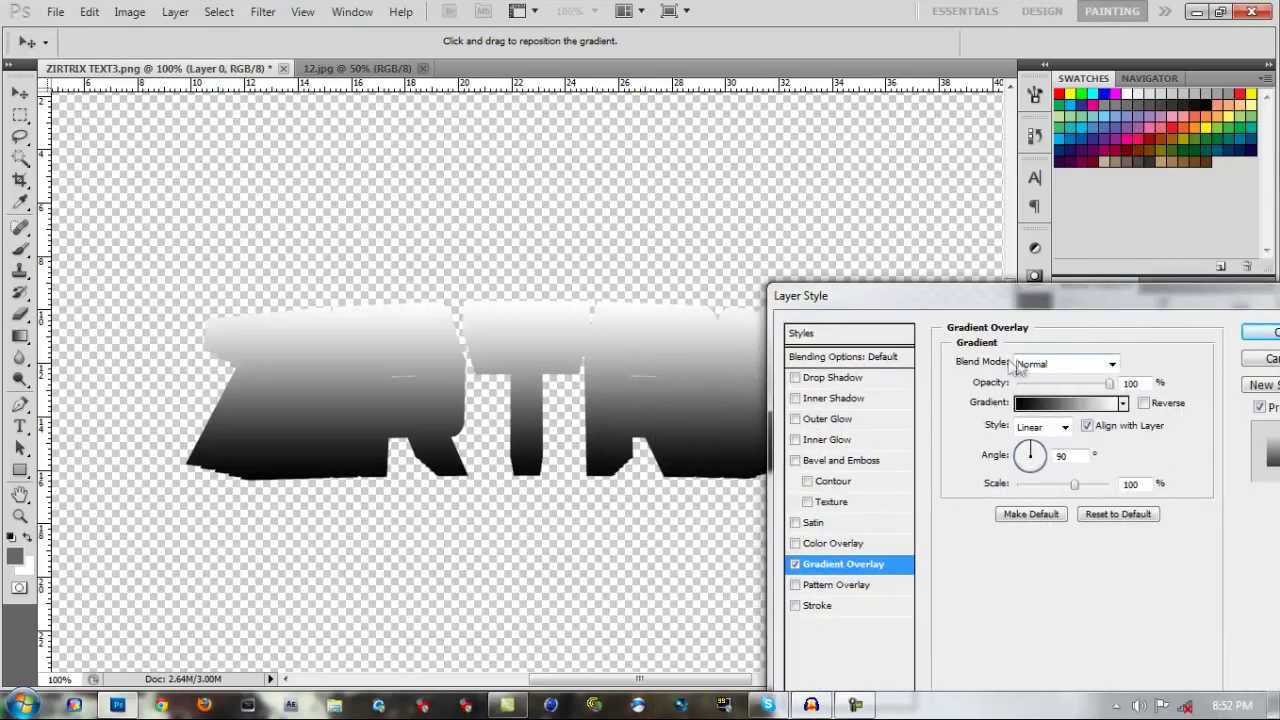
click(1045, 403)
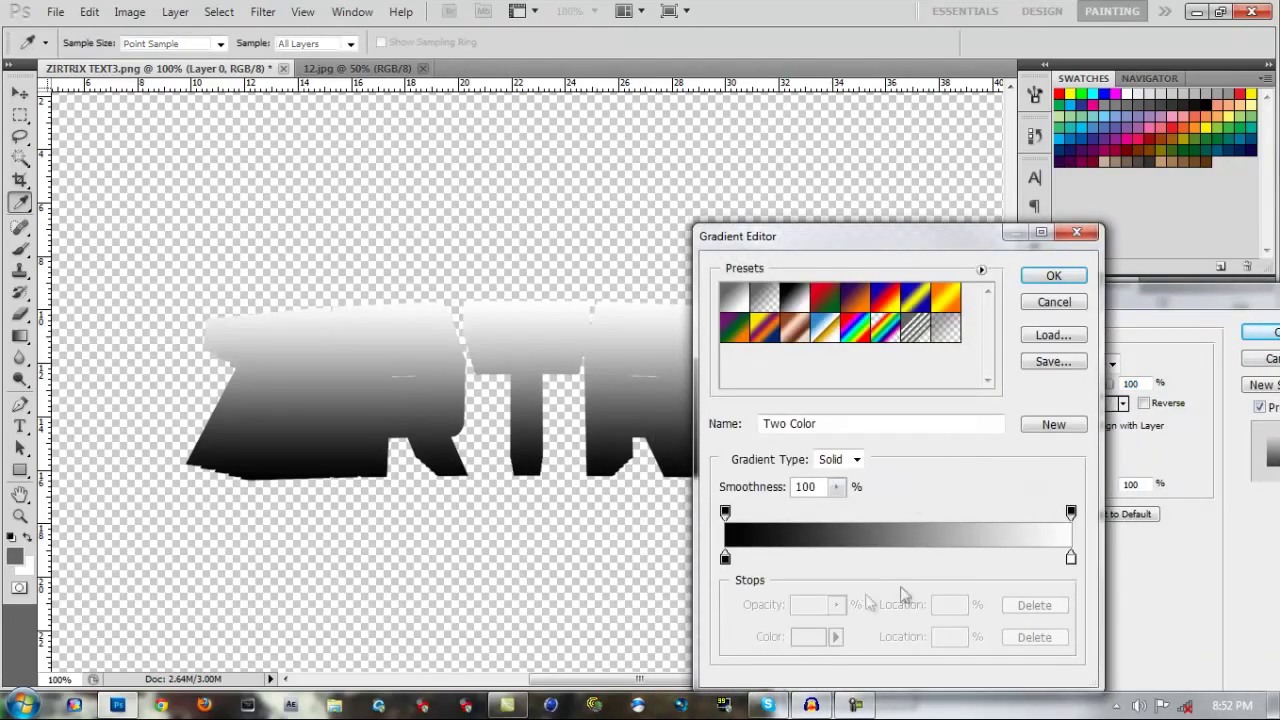
click(1055, 303)
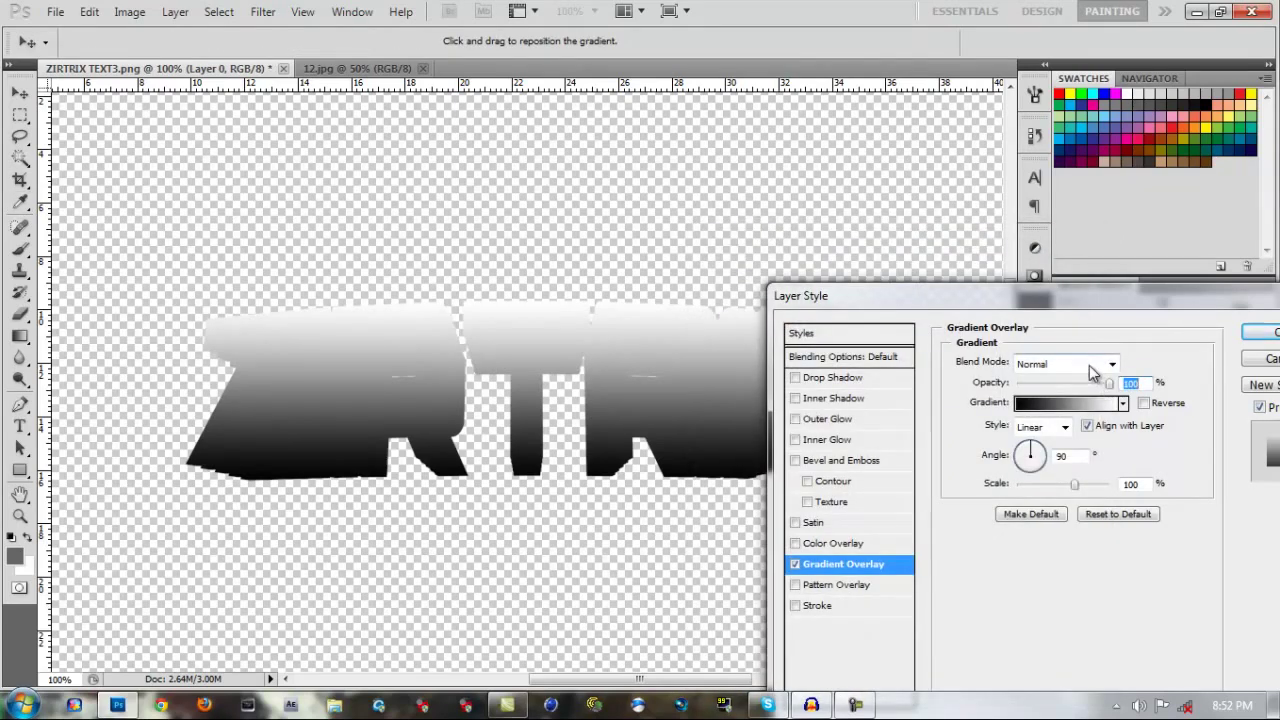
Cycle the overlay blend mode through Darken, Darker Color, Lighten, Color Dodge and Overlay
click(1046, 366)
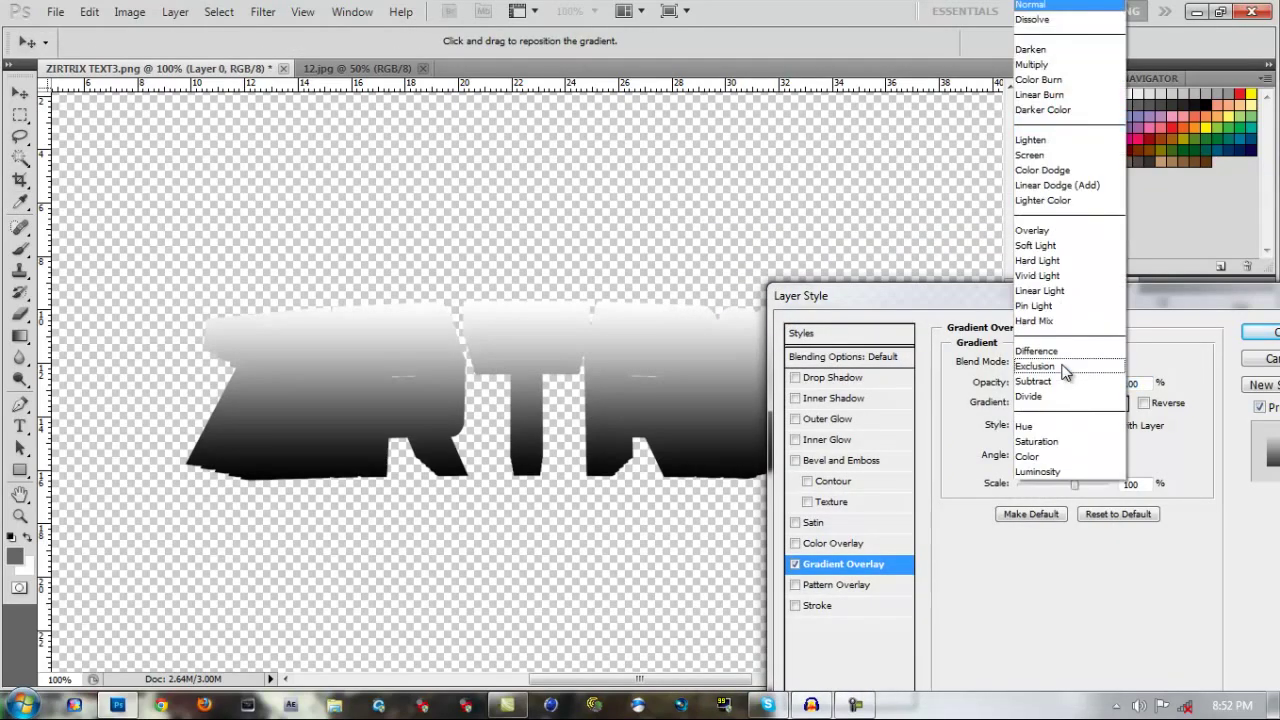
key(Escape)
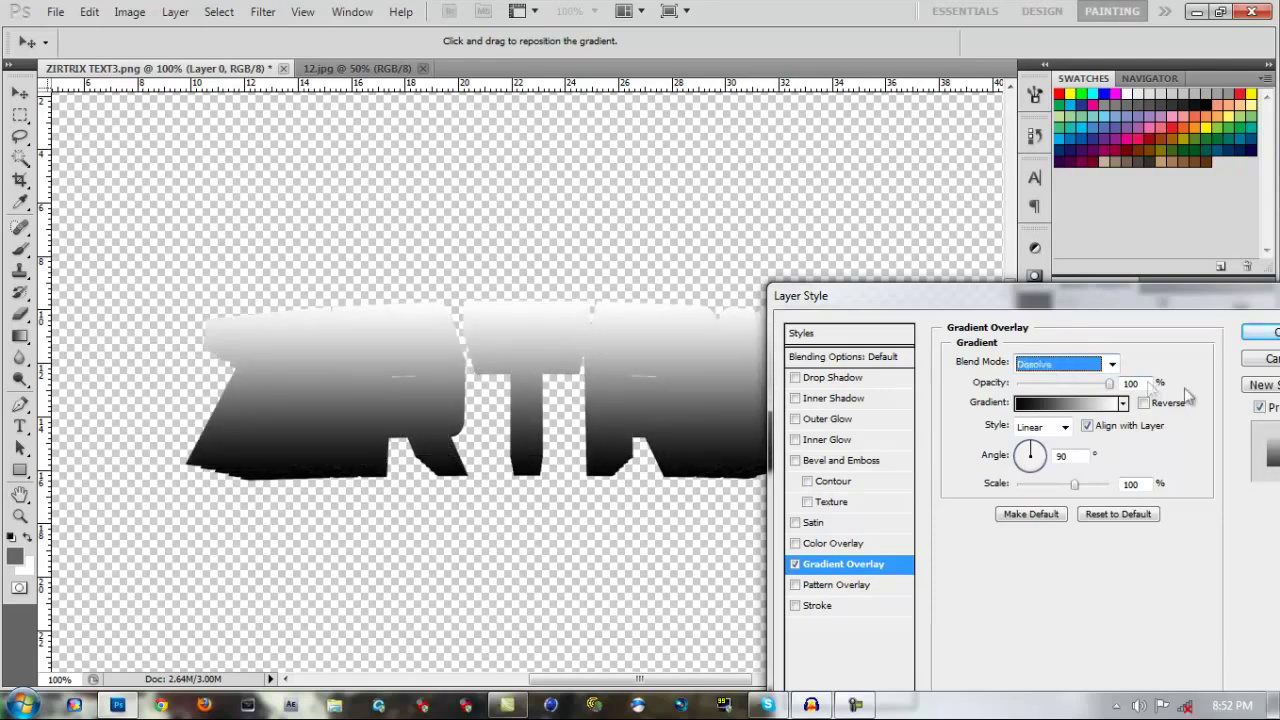
click(1106, 366)
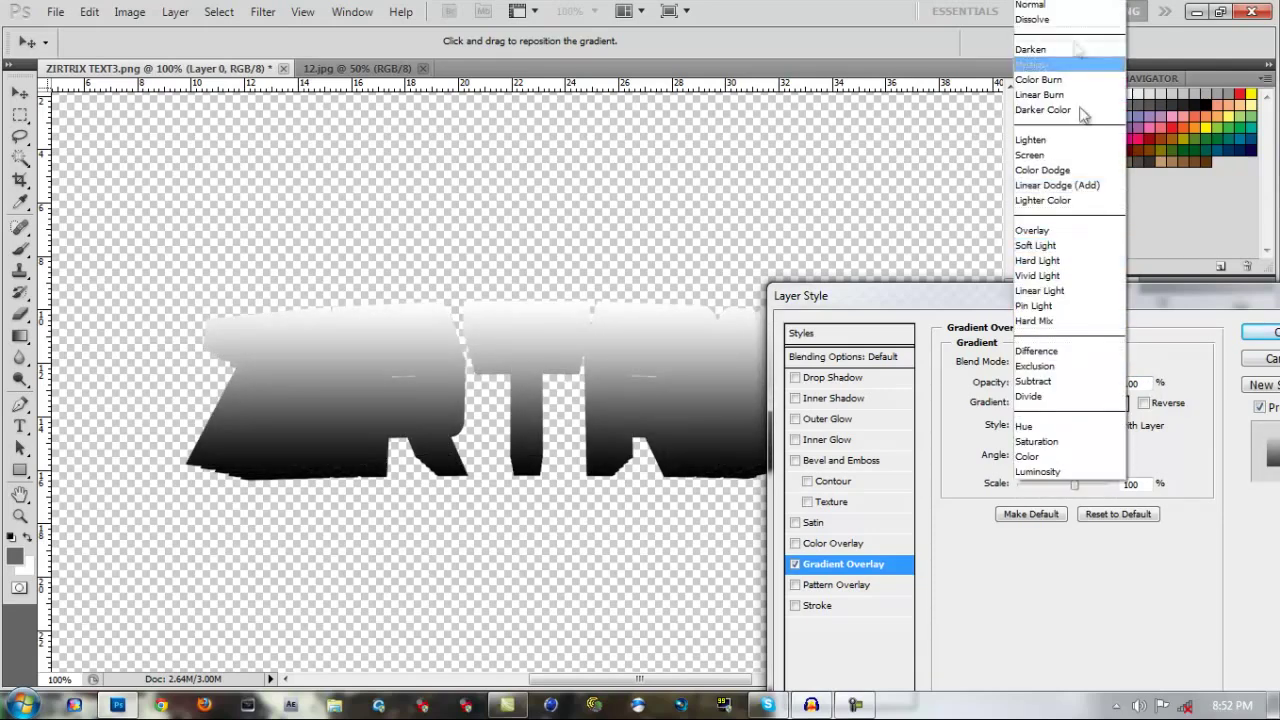
click(1048, 6)
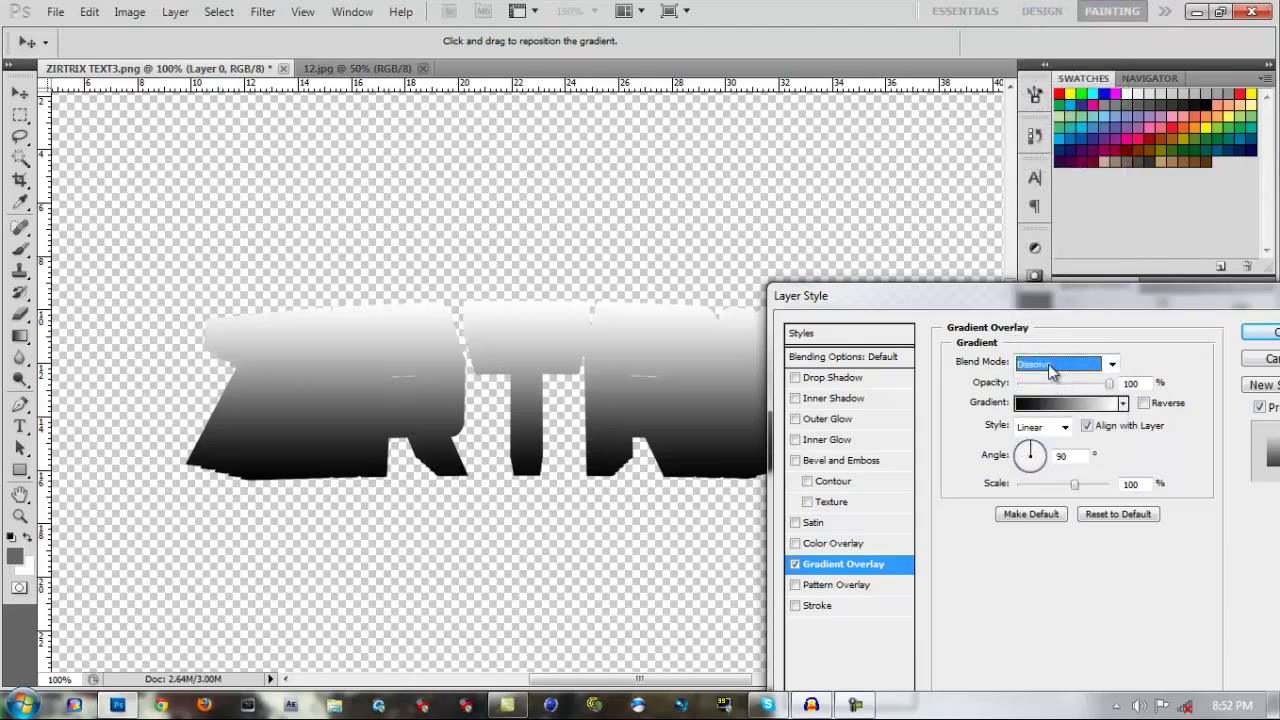
key(Down)
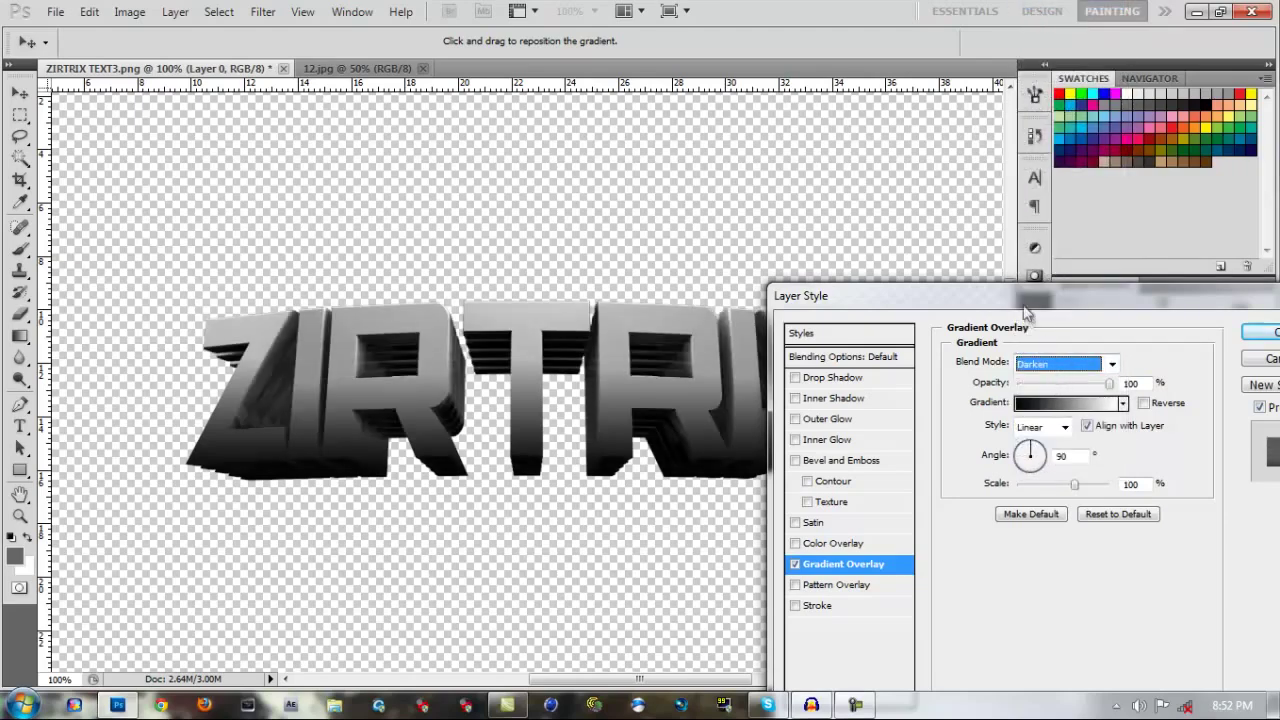
drag(1025, 312, 1149, 292)
key(Down)
key(Down)
key(Down)
key(Down)
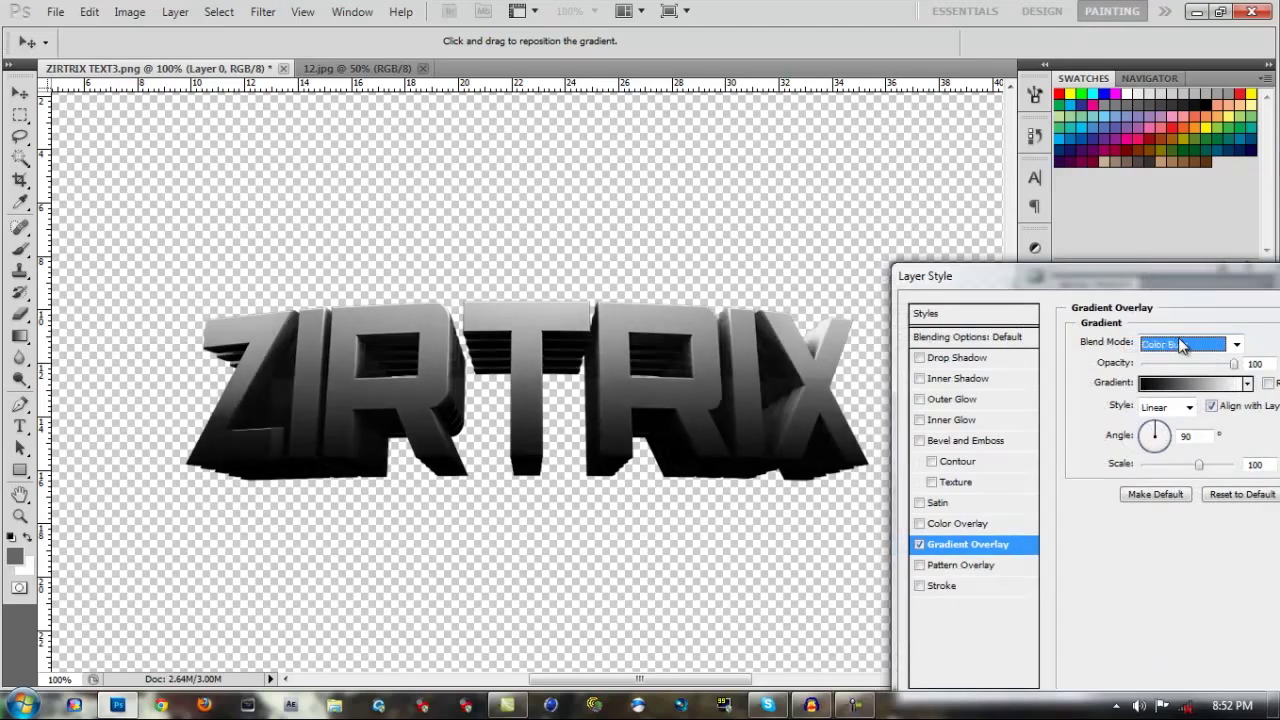
key(Down)
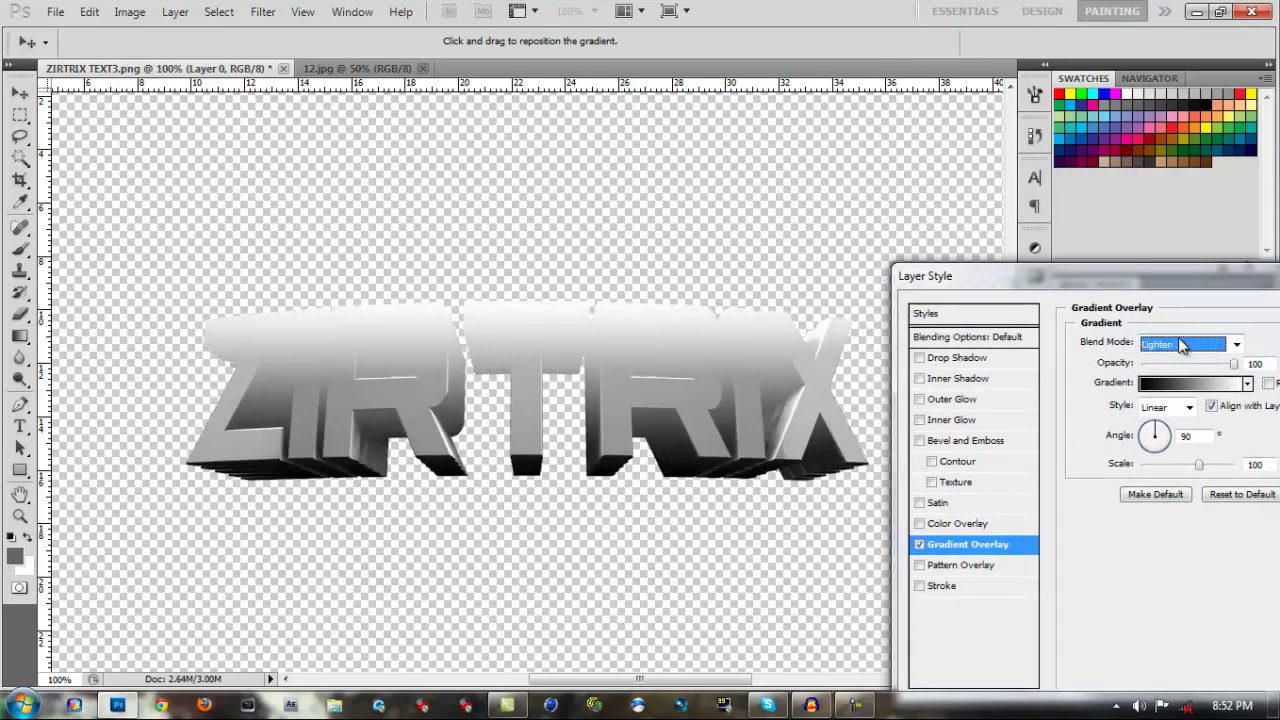
key(Down)
key(Down)
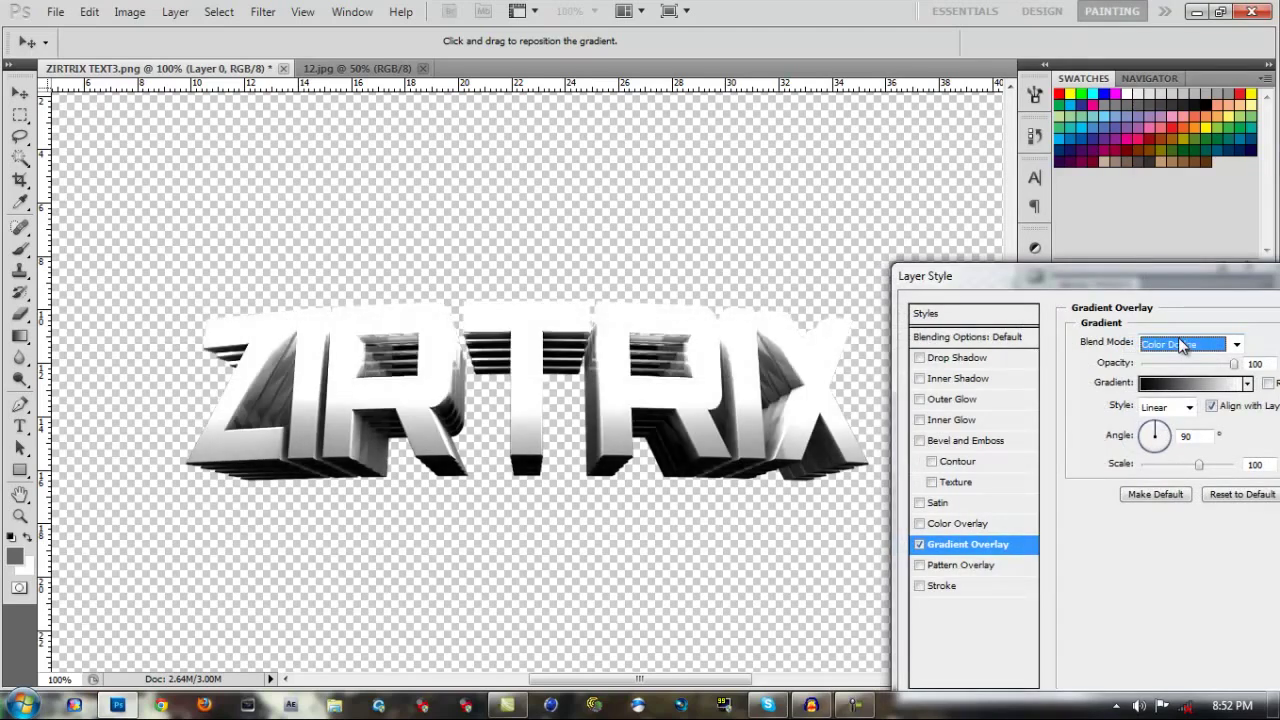
key(Down)
key(Down)
key(Down)
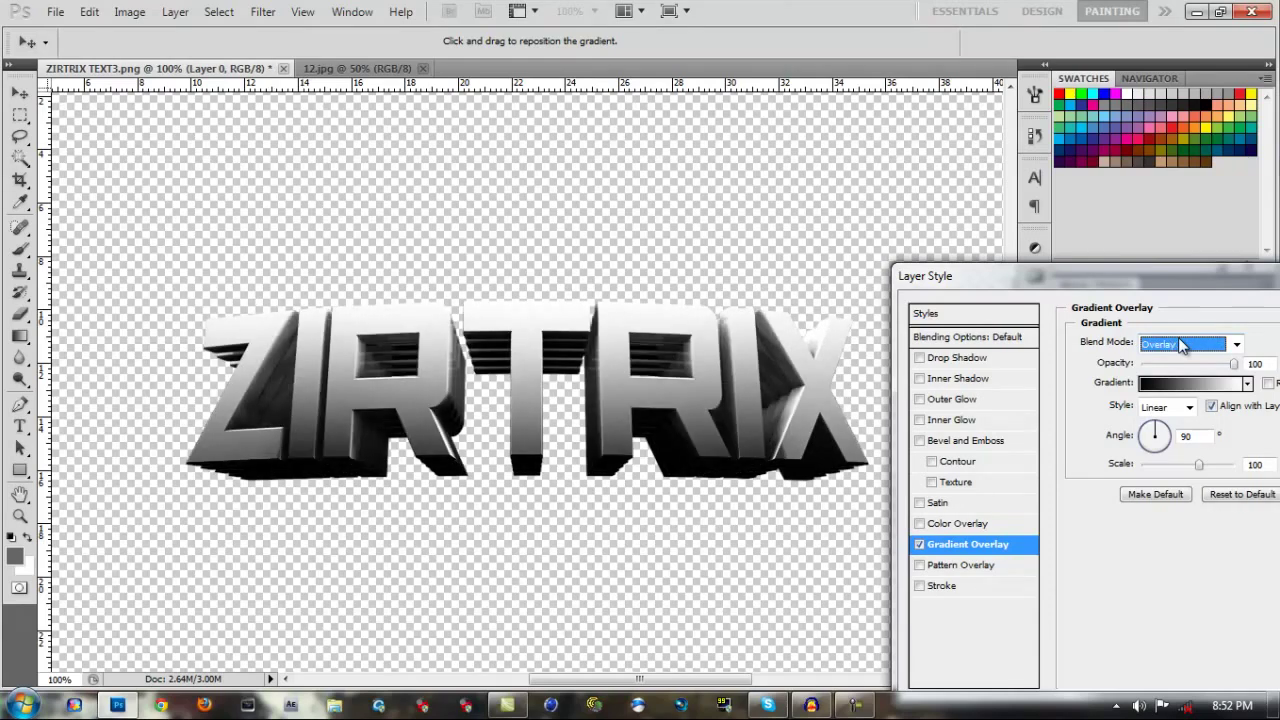
Keep overlay opacity at 100, scroll blend modes from Subtract to Exclusion, and open the gradient
drag(1136, 284, 988, 314)
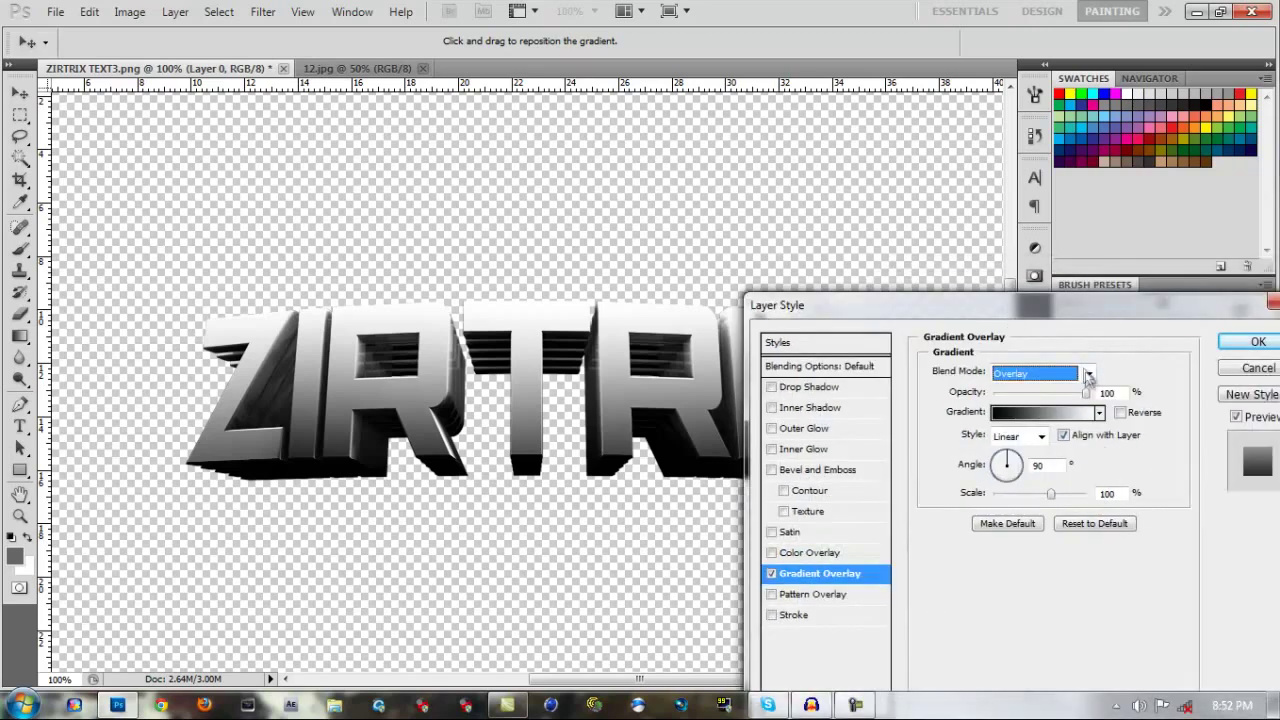
mouse_move(1090, 393)
mouse_down()
mouse_move(1043, 397)
mouse_move(1089, 394)
mouse_up()
click(1087, 373)
click(1060, 407)
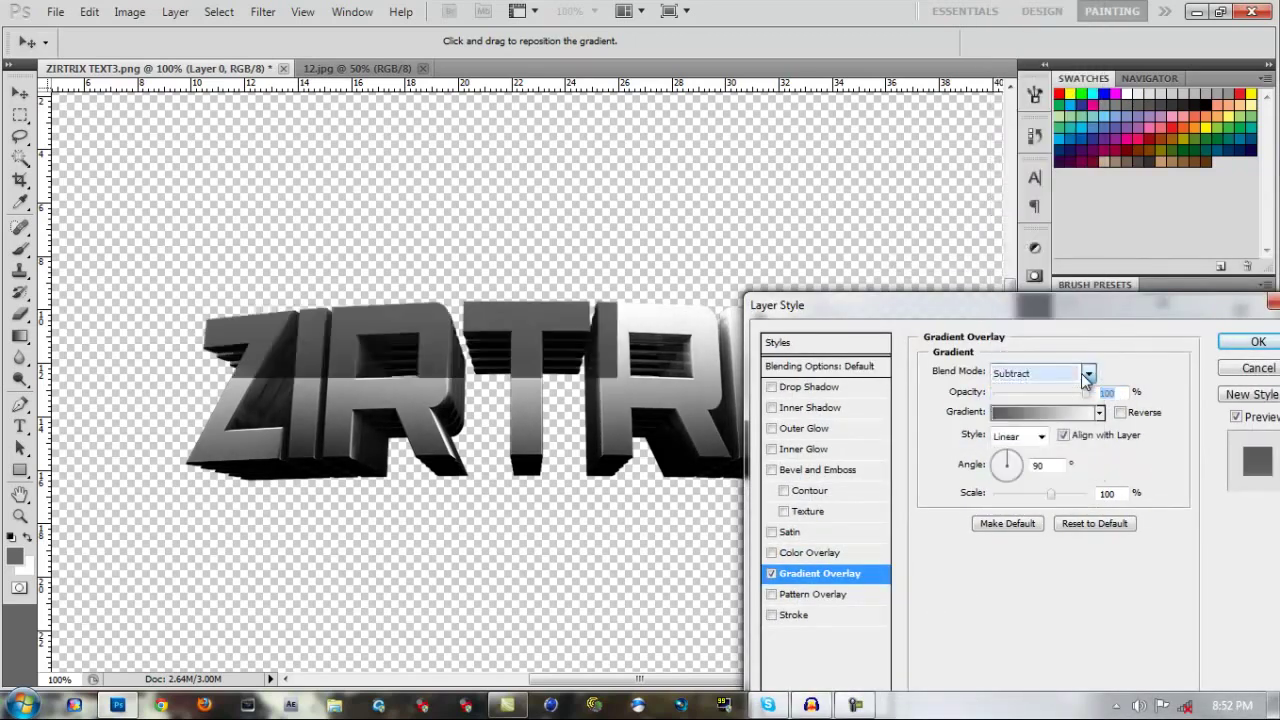
scroll(1085, 378, down, 3)
scroll(1085, 378, up, 4)
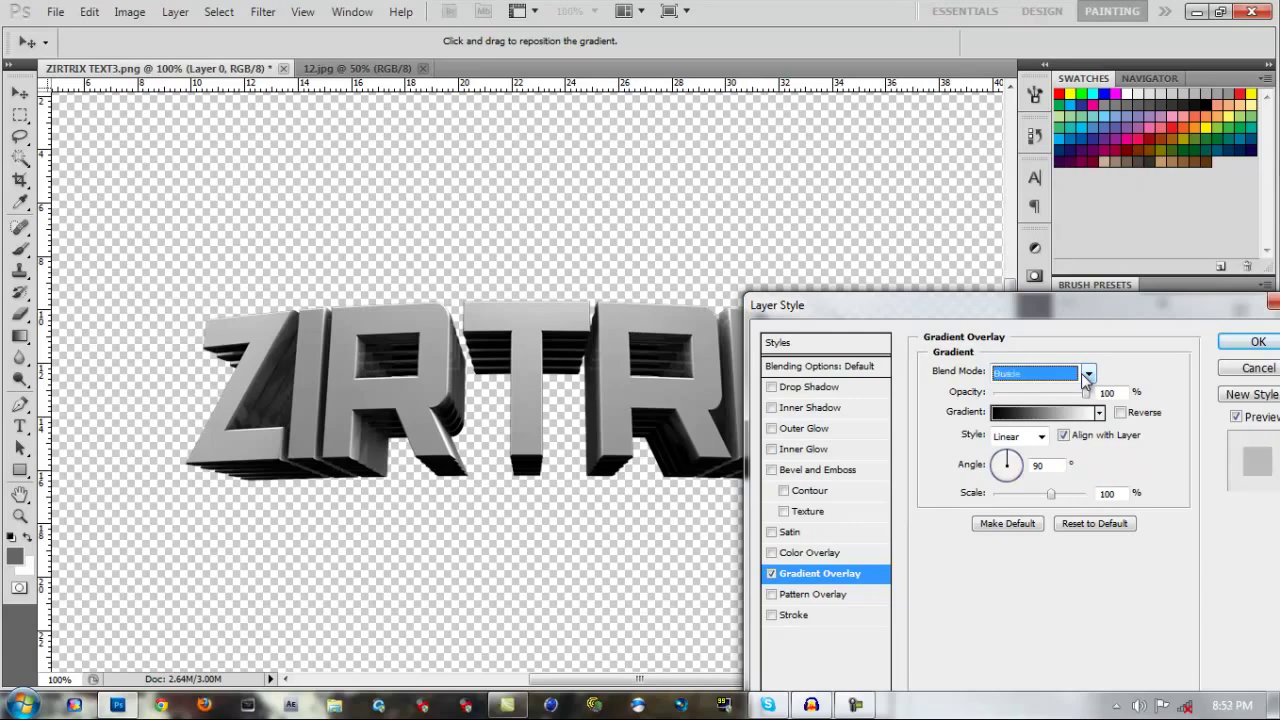
scroll(1085, 378, up, 6)
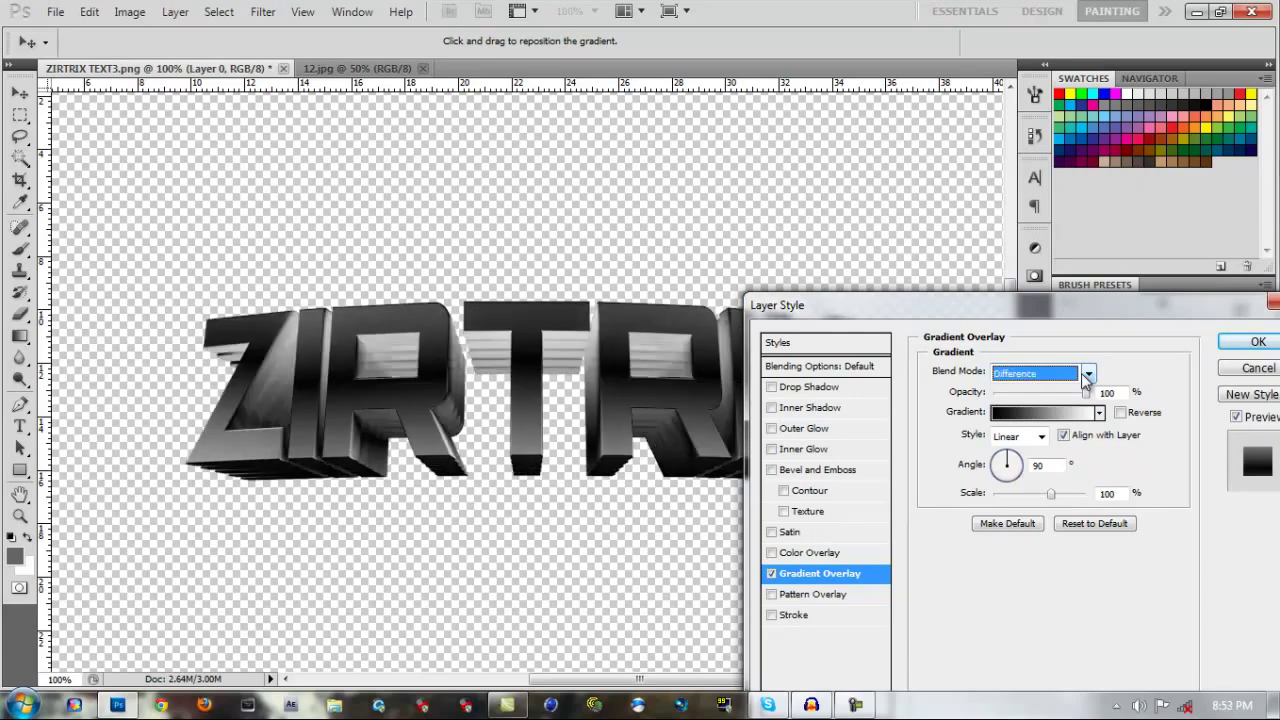
scroll(1085, 378, up, 5)
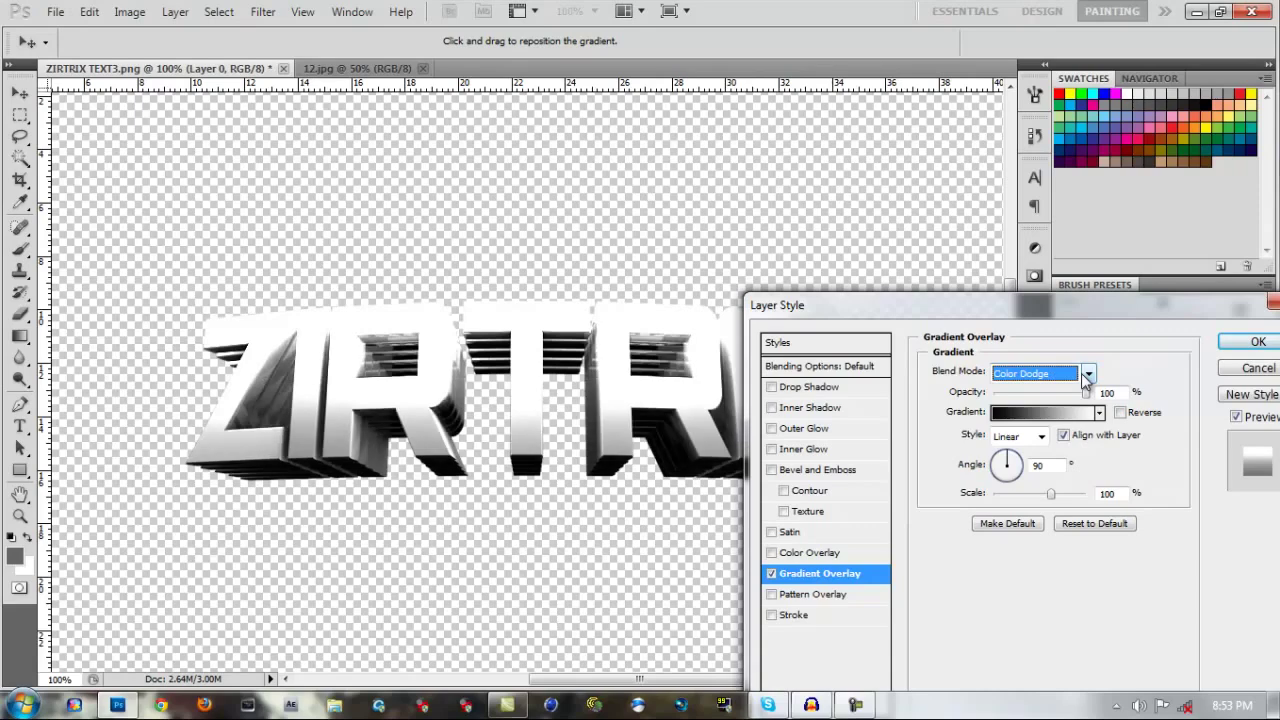
scroll(1085, 378, down, 1)
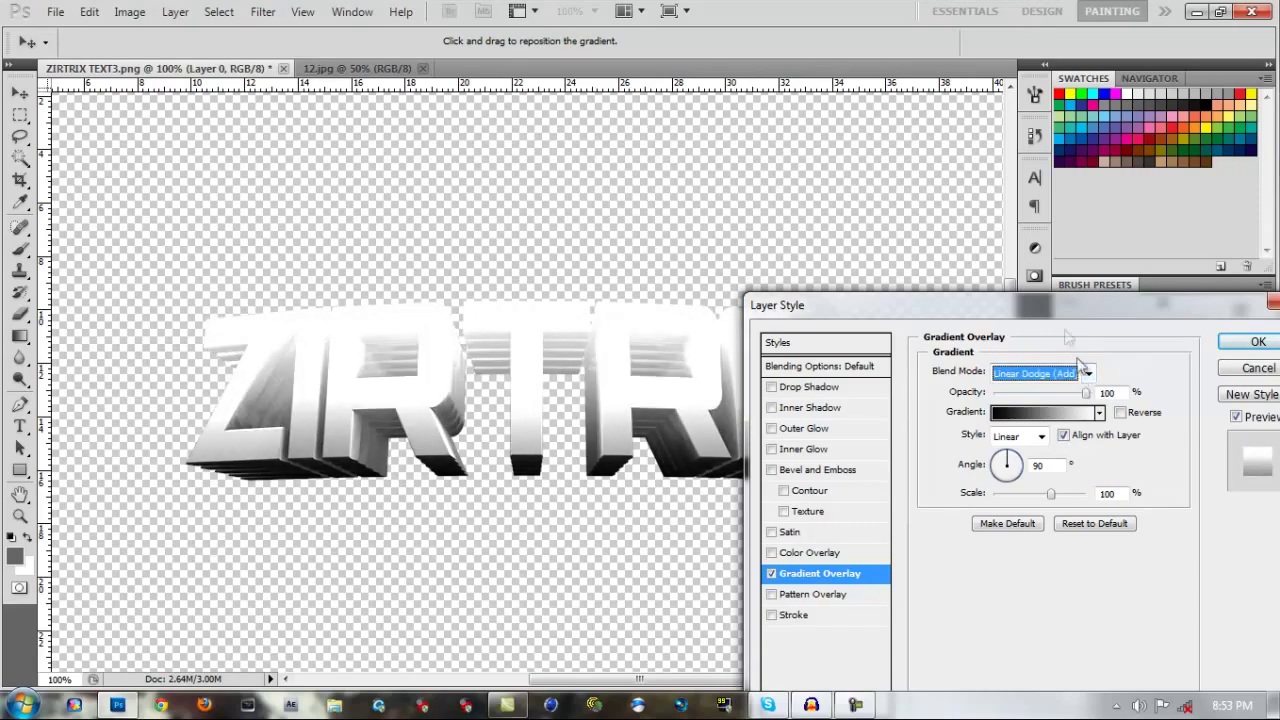
scroll(1080, 380, down, 9)
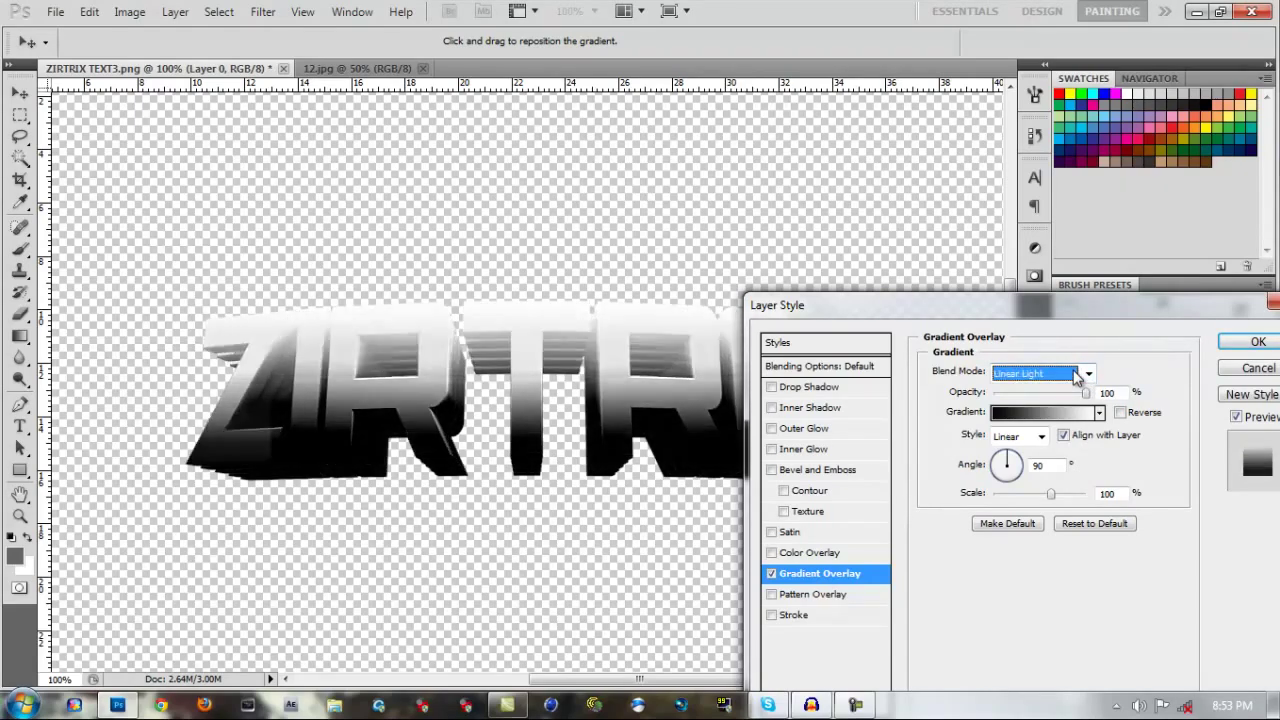
scroll(1077, 376, down, 4)
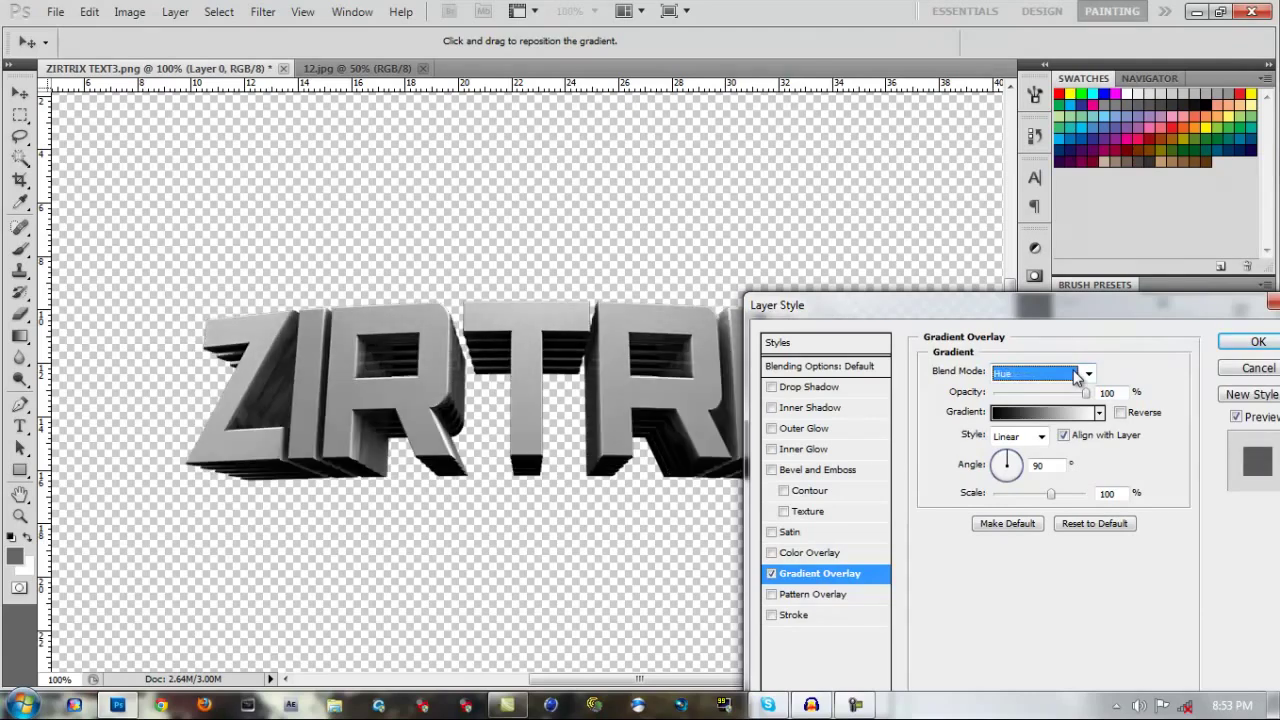
scroll(1076, 376, down, 1)
scroll(1076, 376, up, 6)
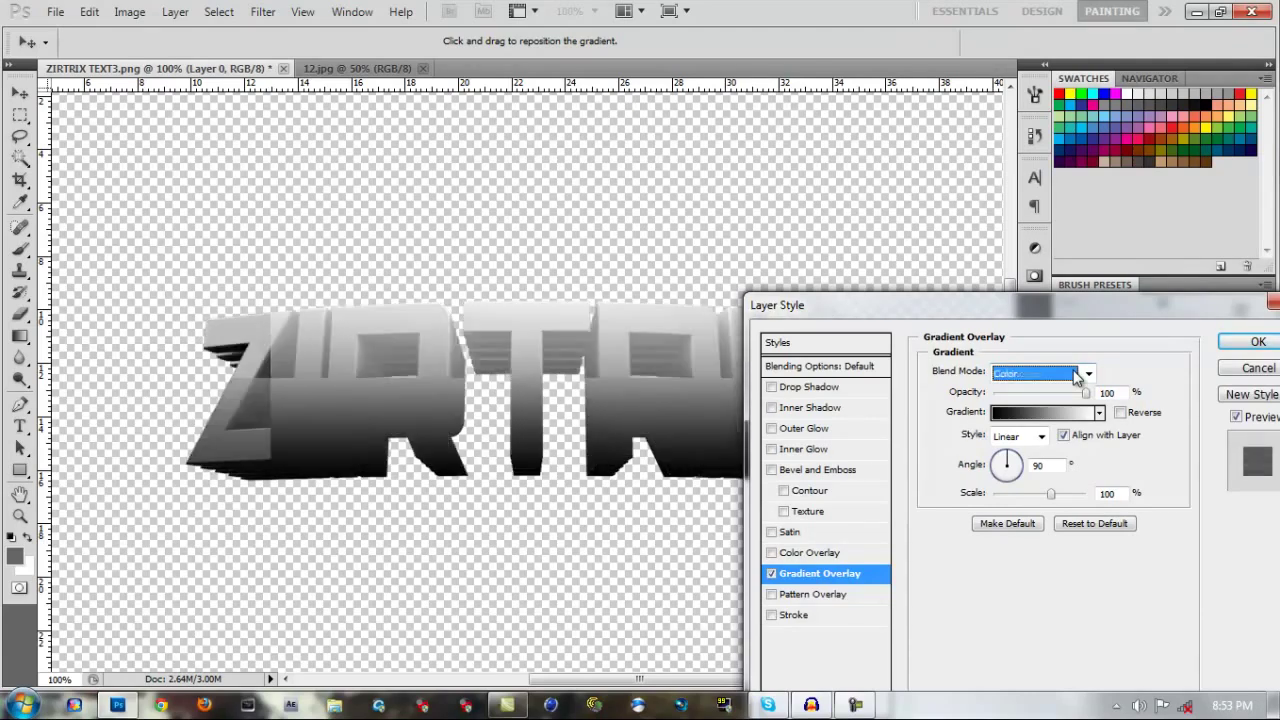
click(1068, 413)
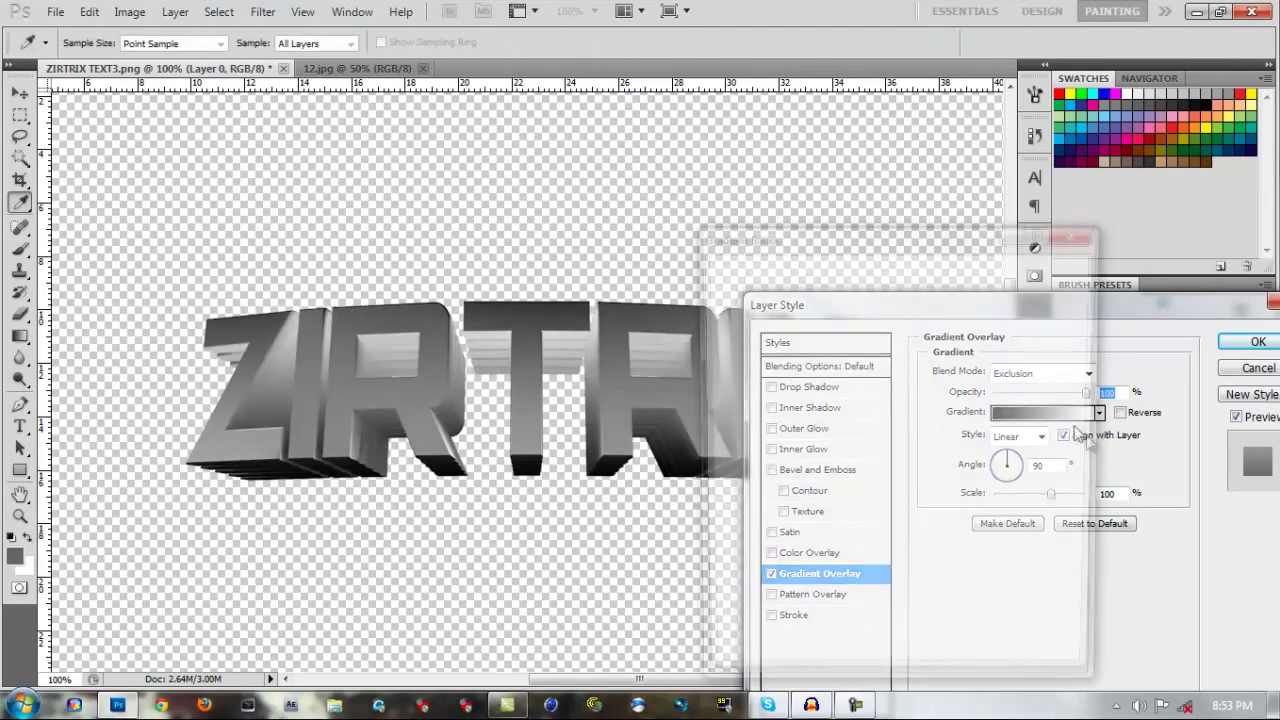
Recolour the gradient's white stop to blue #007cf0, making a black-to-blue overlay gradient
click(1070, 560)
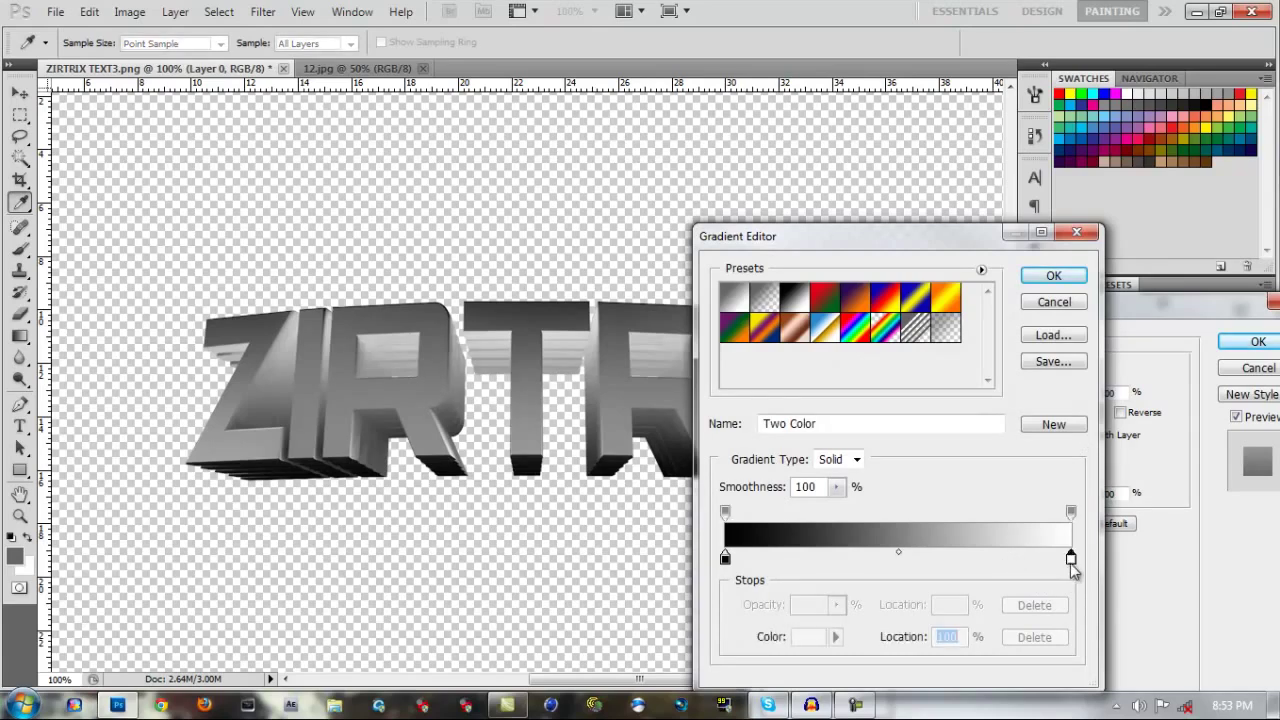
click(818, 638)
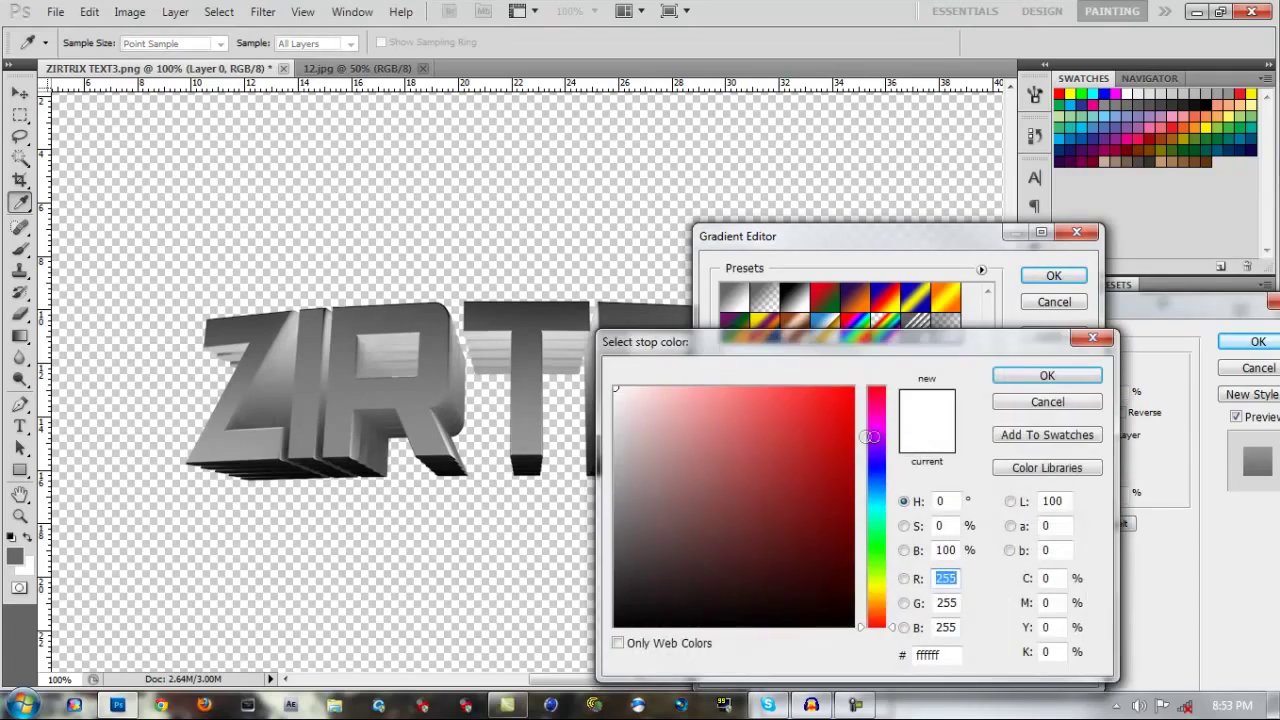
drag(858, 497, 860, 488)
click(851, 402)
click(1047, 375)
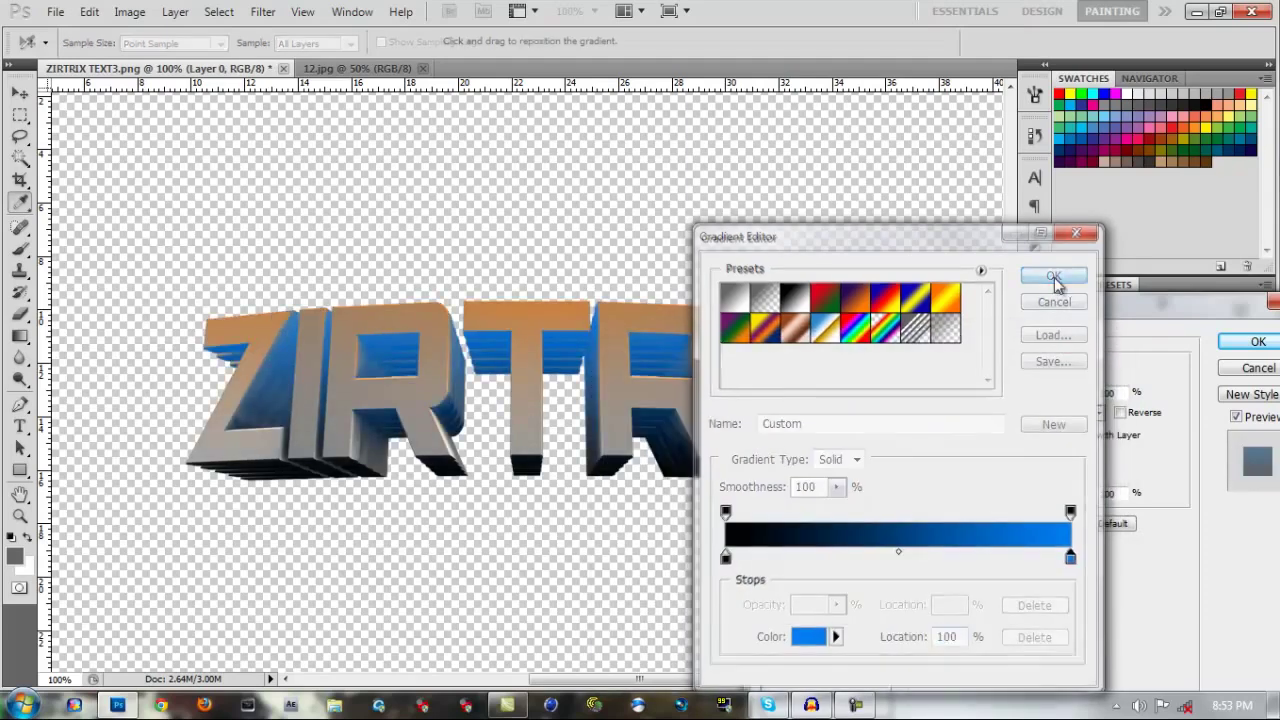
click(1053, 276)
click(1068, 372)
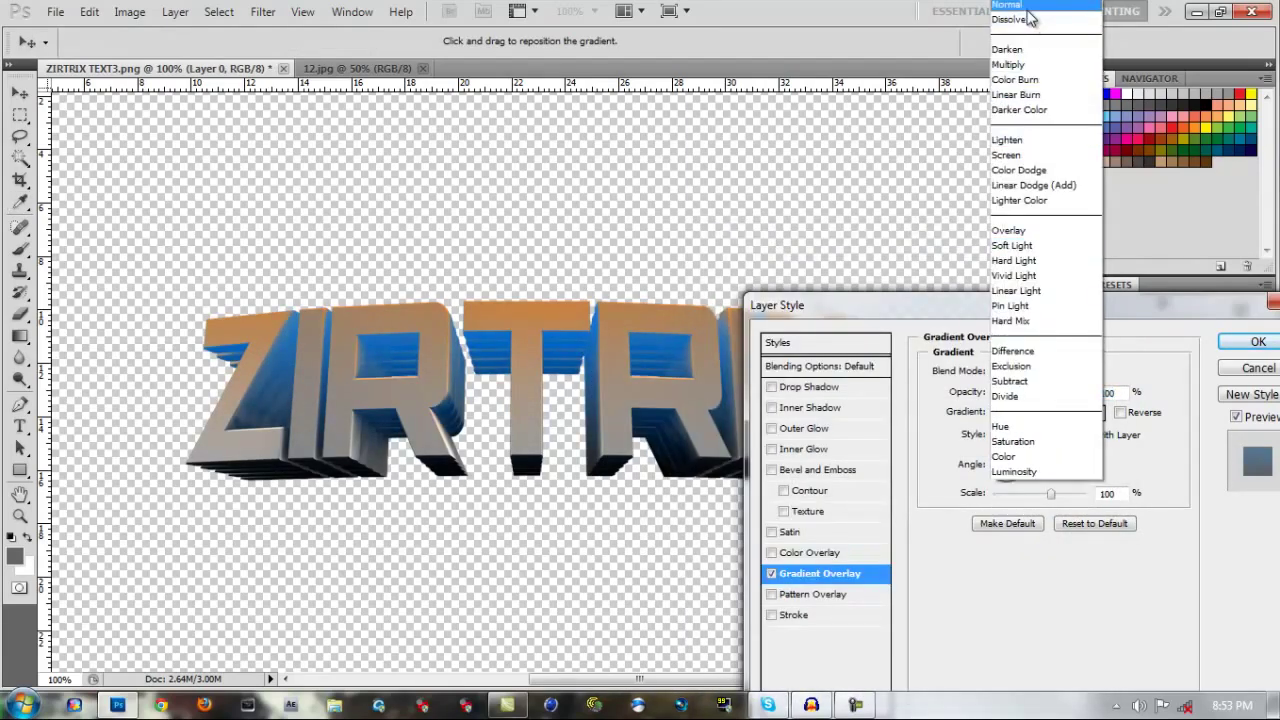
click(1012, 5)
Cycle the black-to-blue gradient overlay through the blend modes (Darker Color, Overlay, Linear Light, Exclusion, Hue), ending on Luminosity
key(Down)
key(Down)
key(Down)
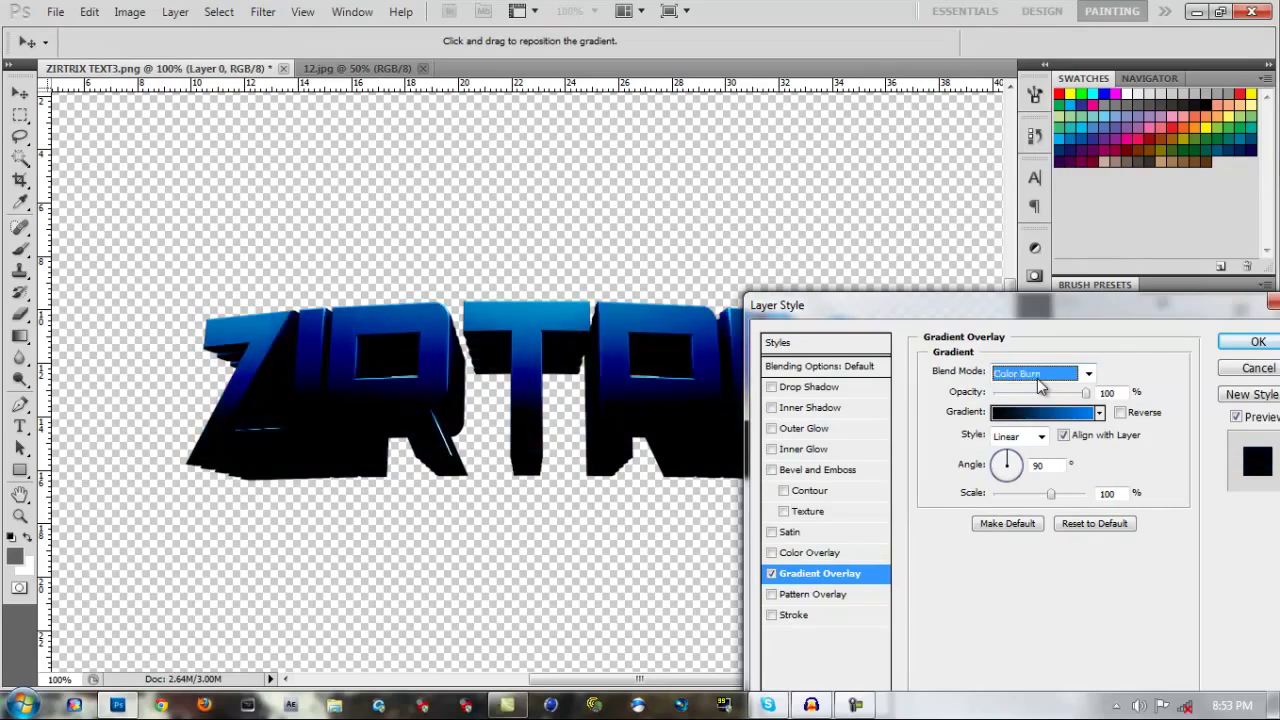
key(Down)
key(Down)
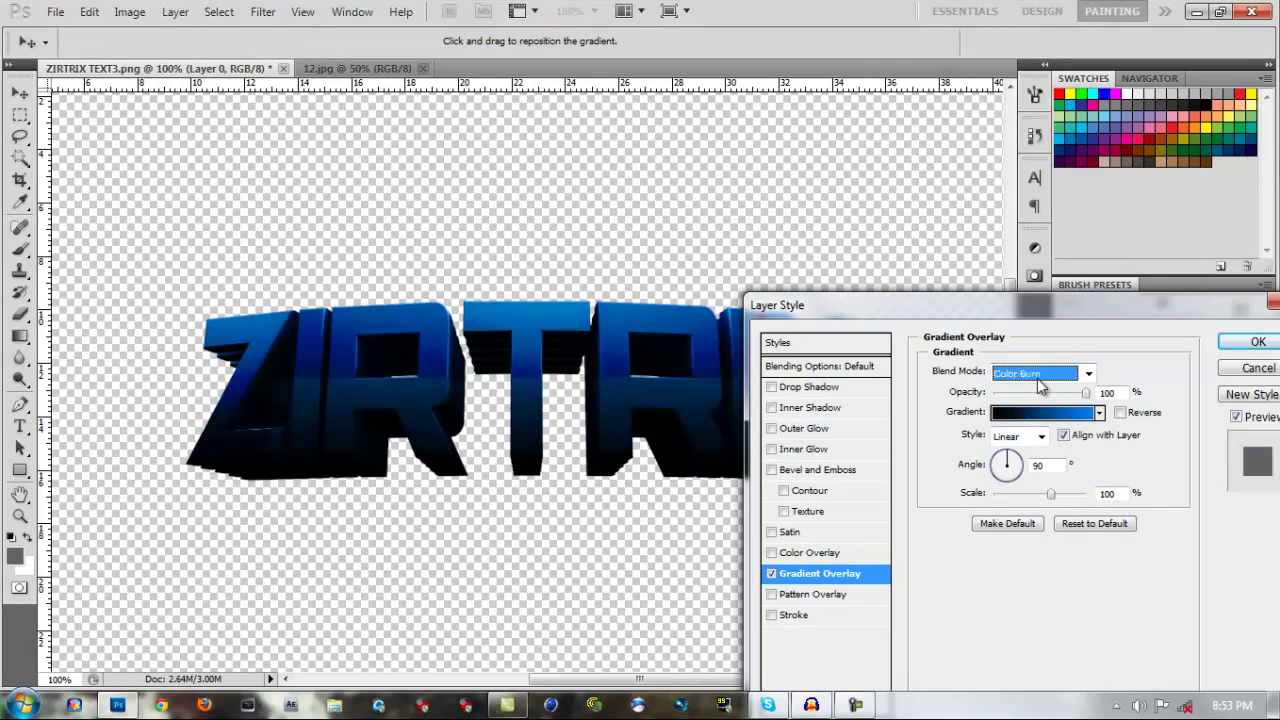
key(Down)
key(Down)
key(Down)
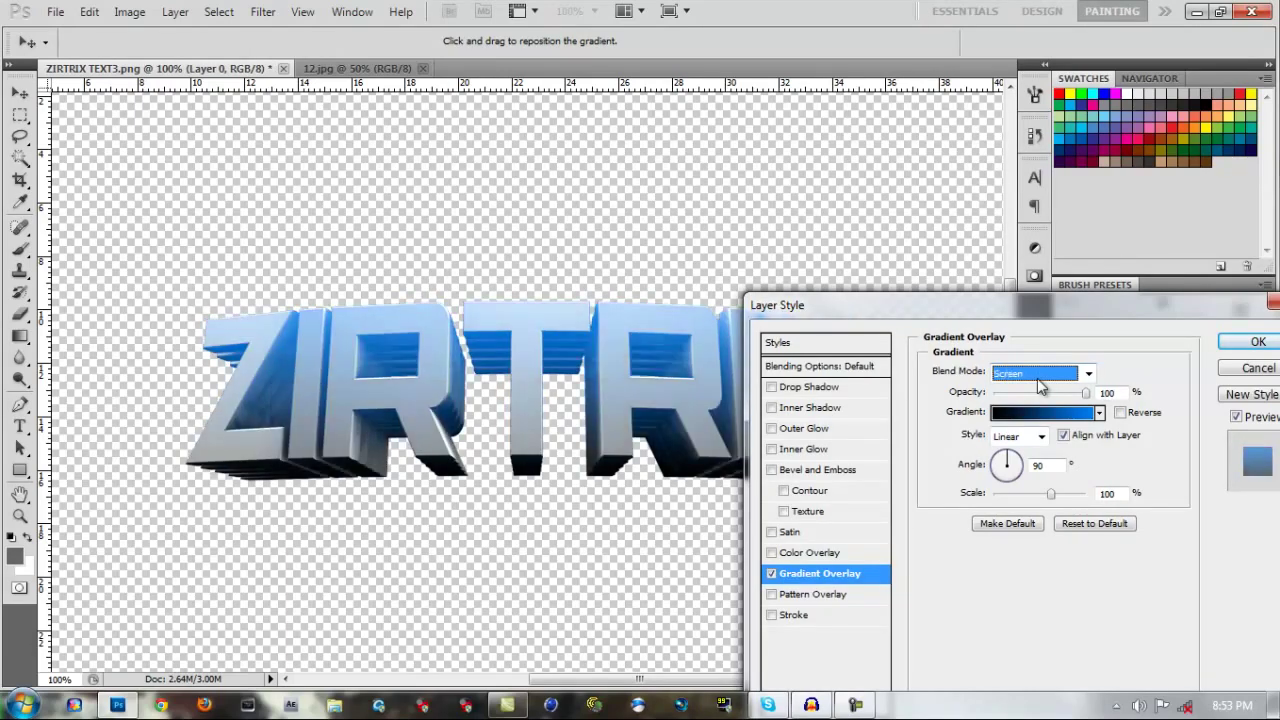
key(Down)
key(Down)
key(Down)
key(Down)
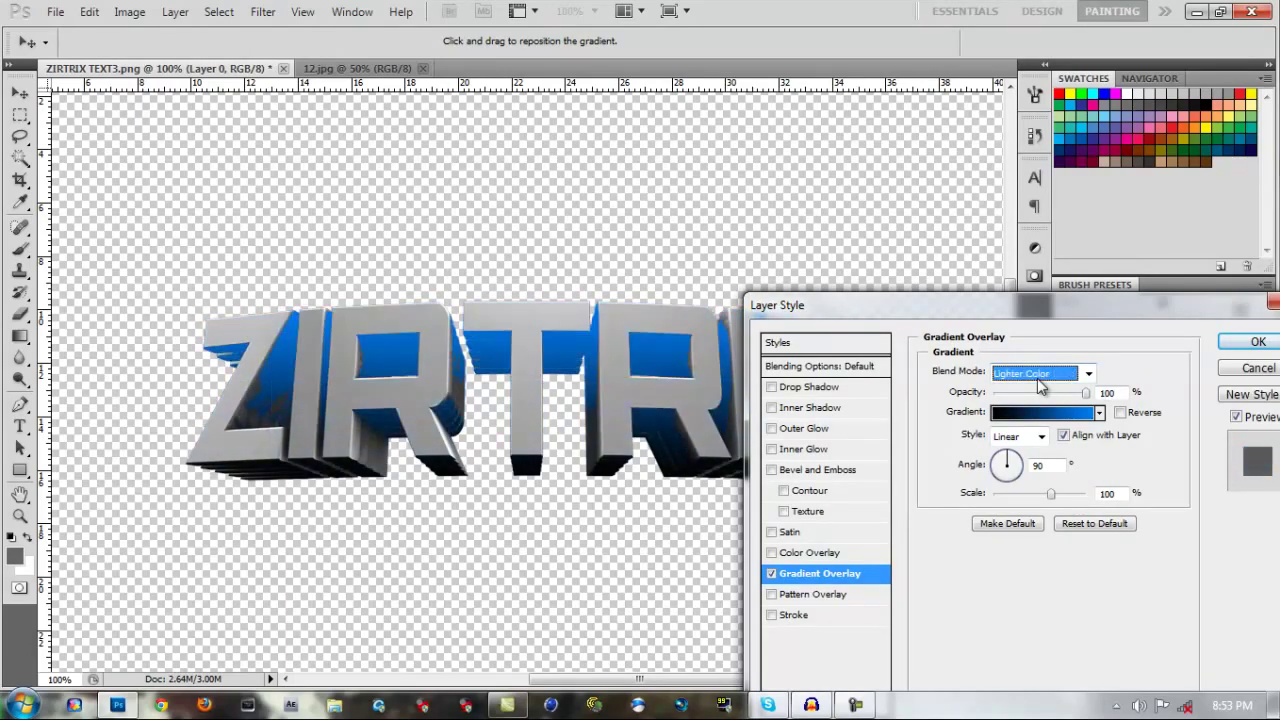
key(Up)
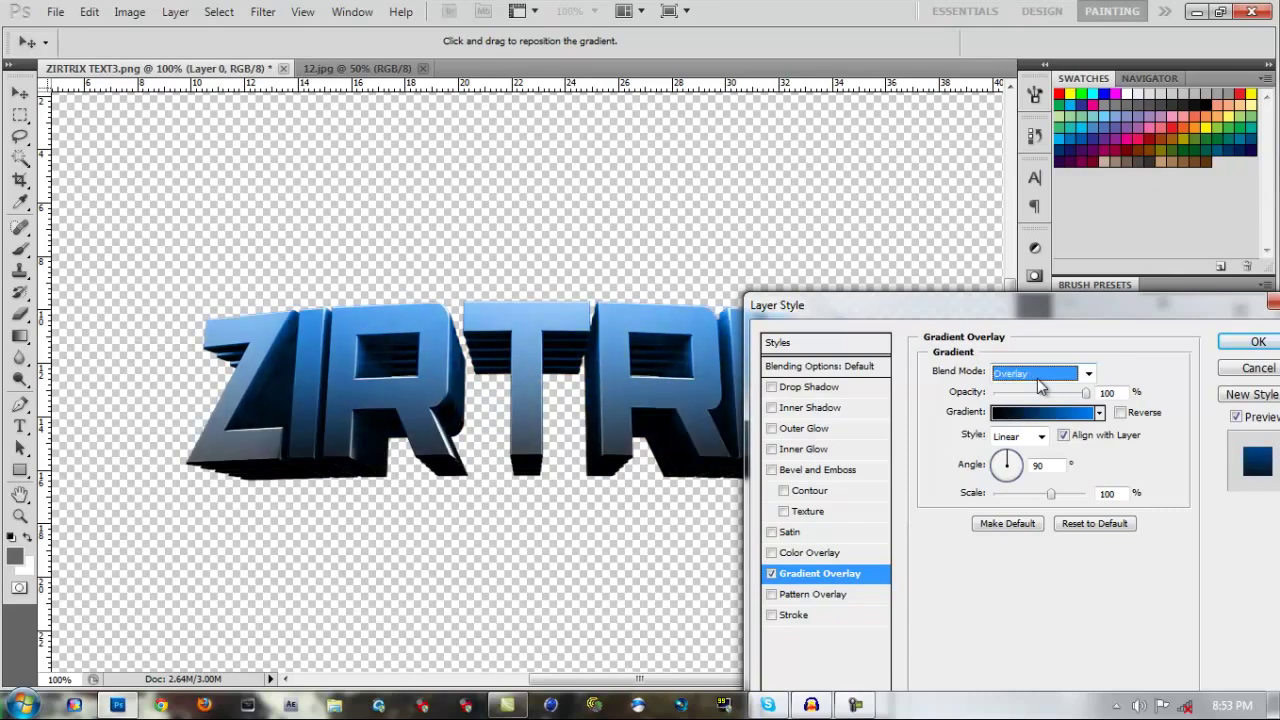
key(Down)
key(Down)
key(Down)
key(Down)
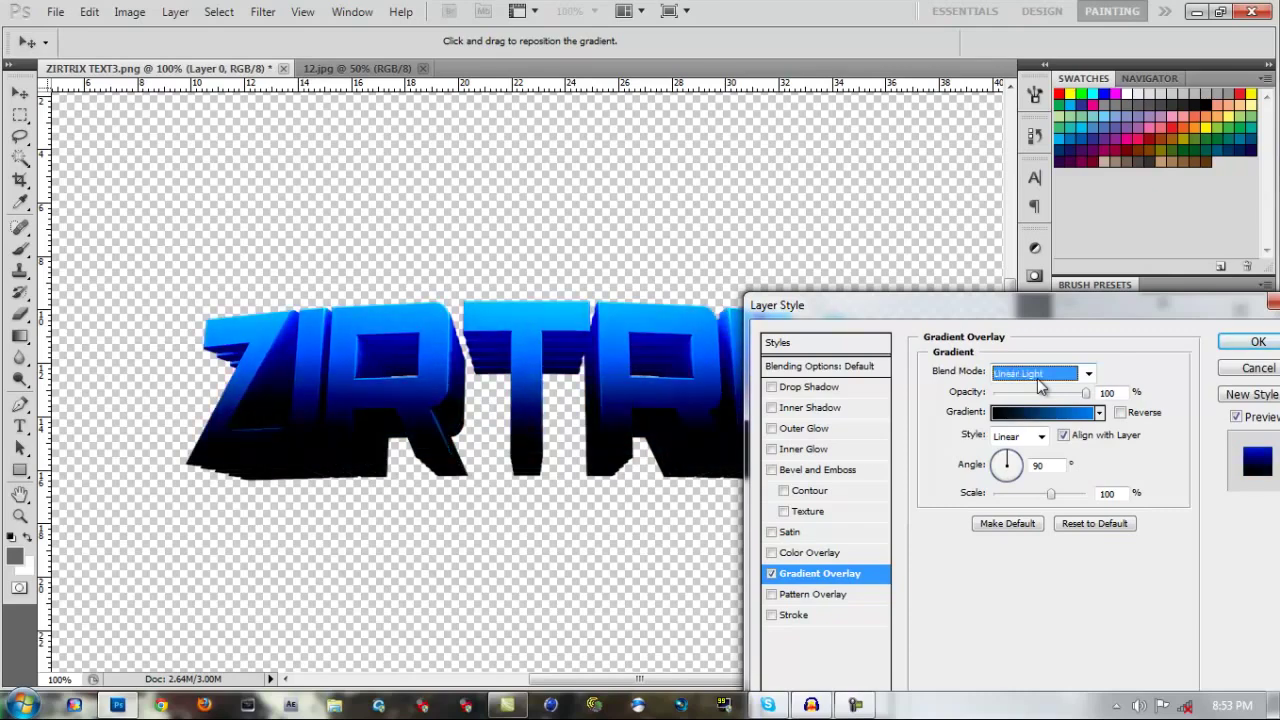
key(Down)
key(Down)
key(Down)
key(Down)
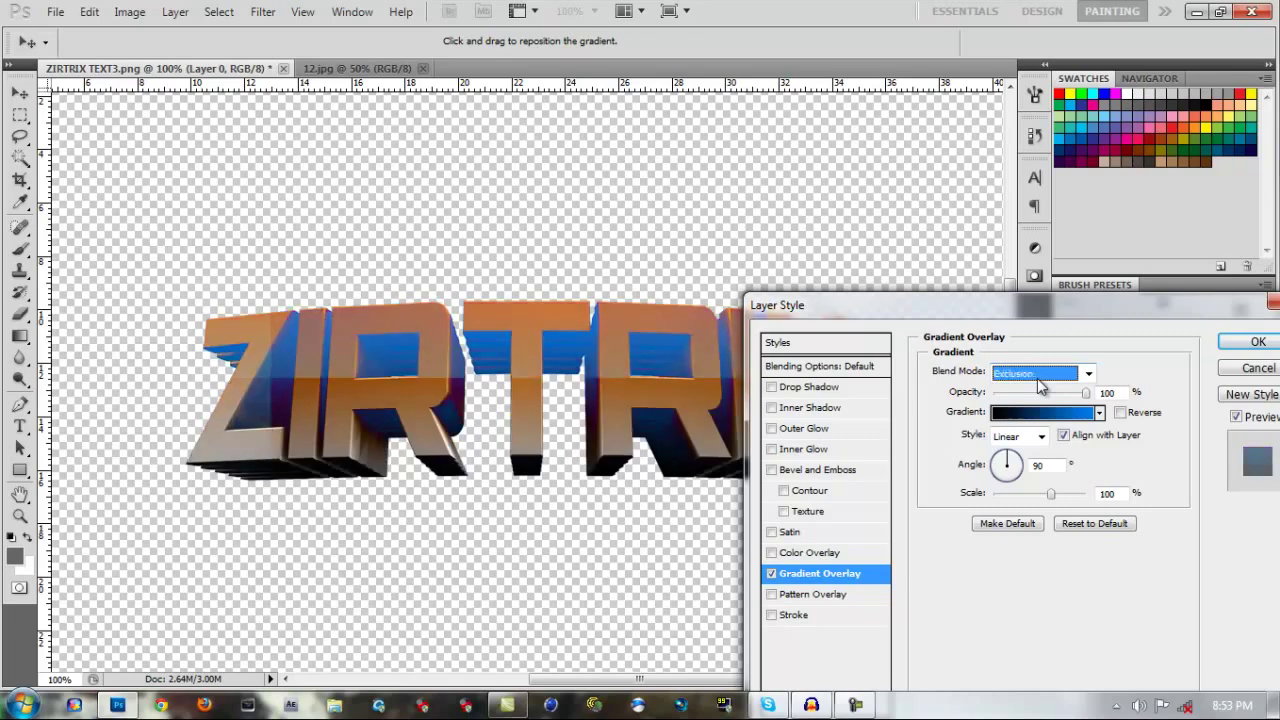
key(Down)
key(Down)
key(Down)
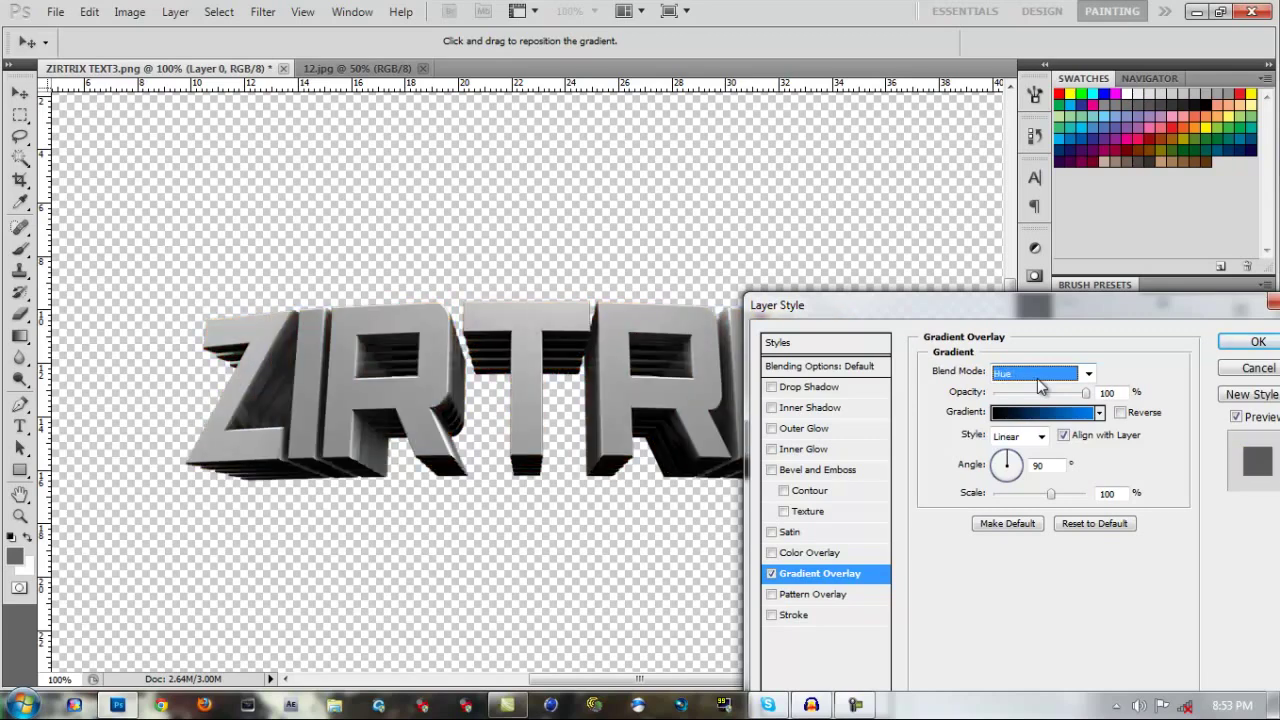
key(Down)
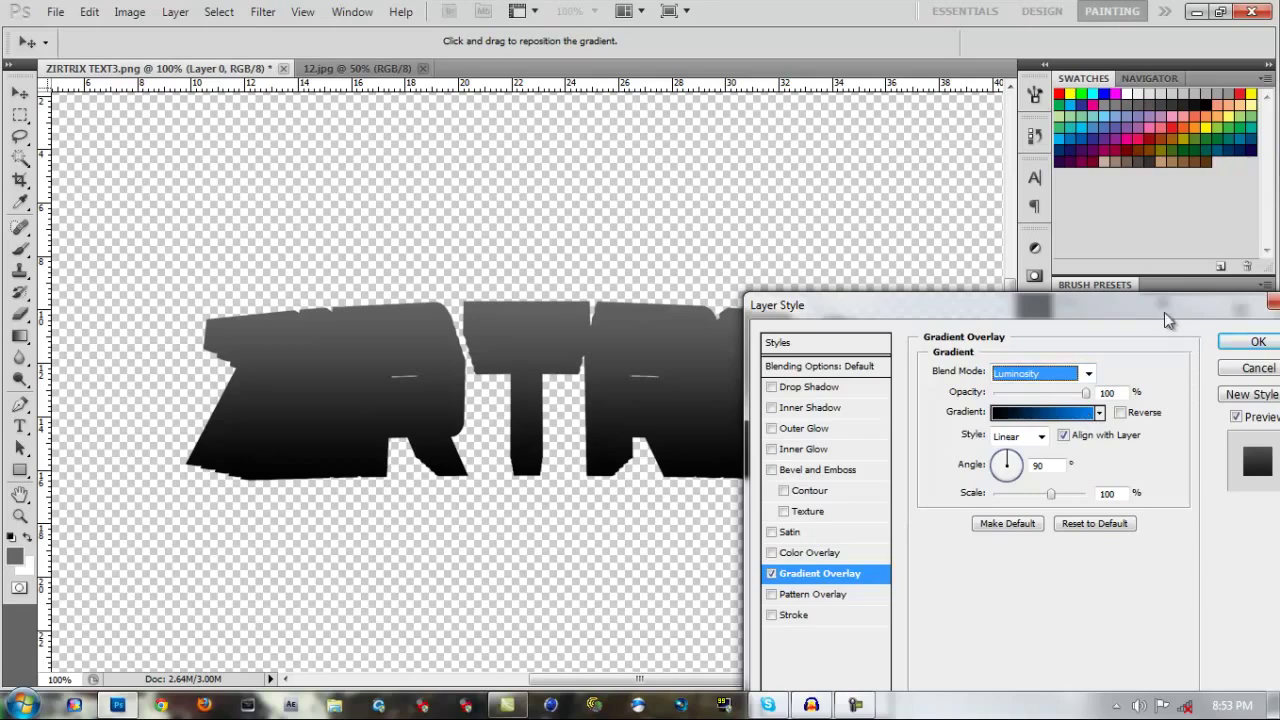
drag(1164, 312, 636, 427)
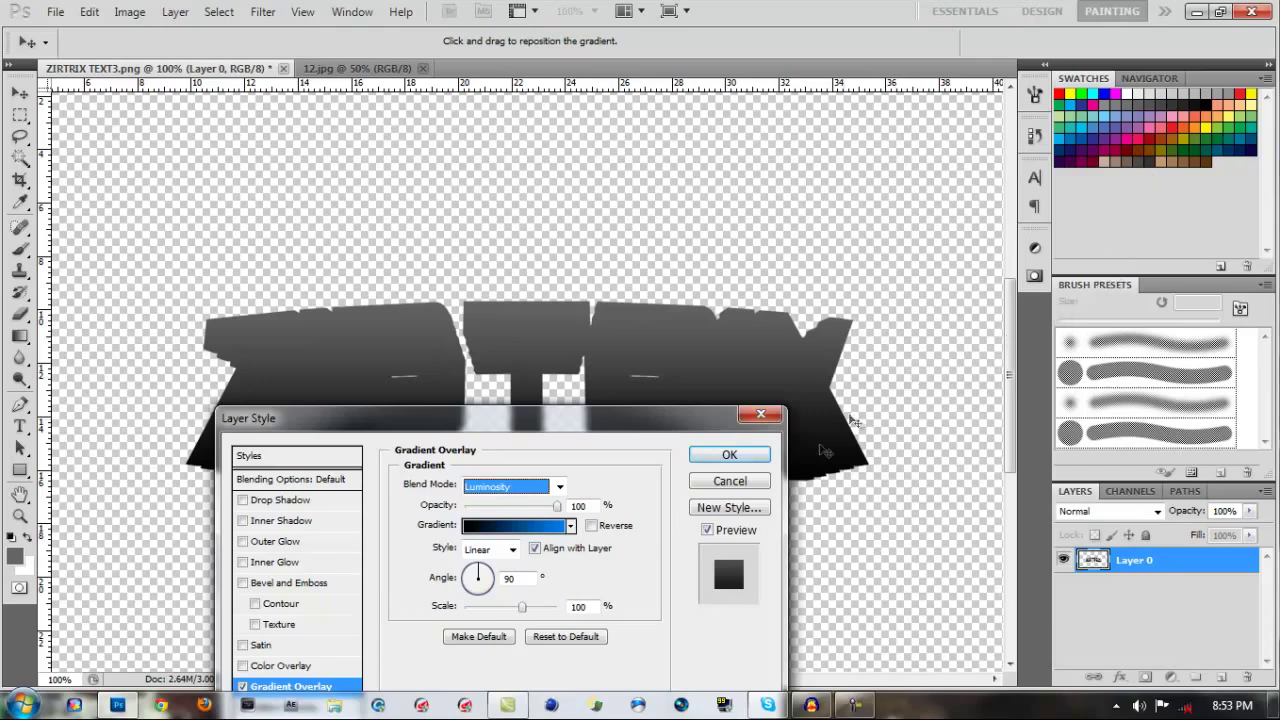
Cancel the Layer Style dialog, then zoom the canvas to Fit on Screen and back to Actual Pixels
click(729, 481)
key(z)
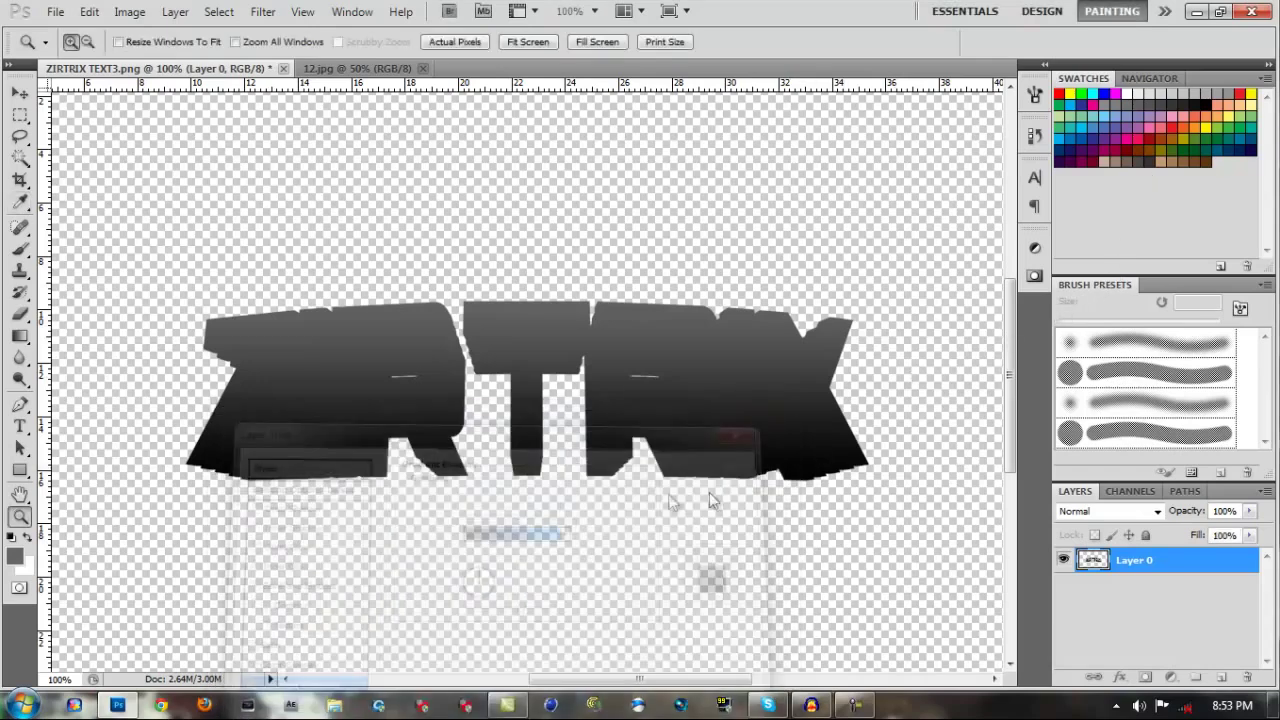
right_click(391, 346)
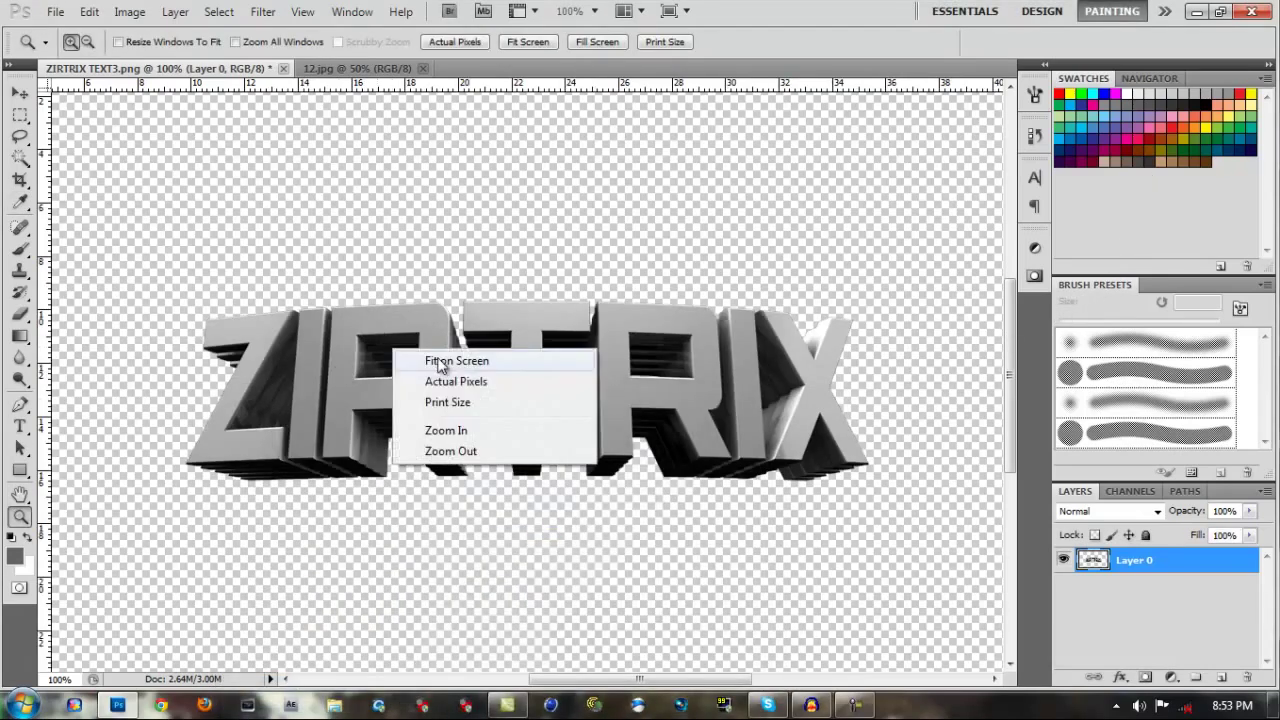
click(440, 363)
right_click(474, 369)
click(514, 401)
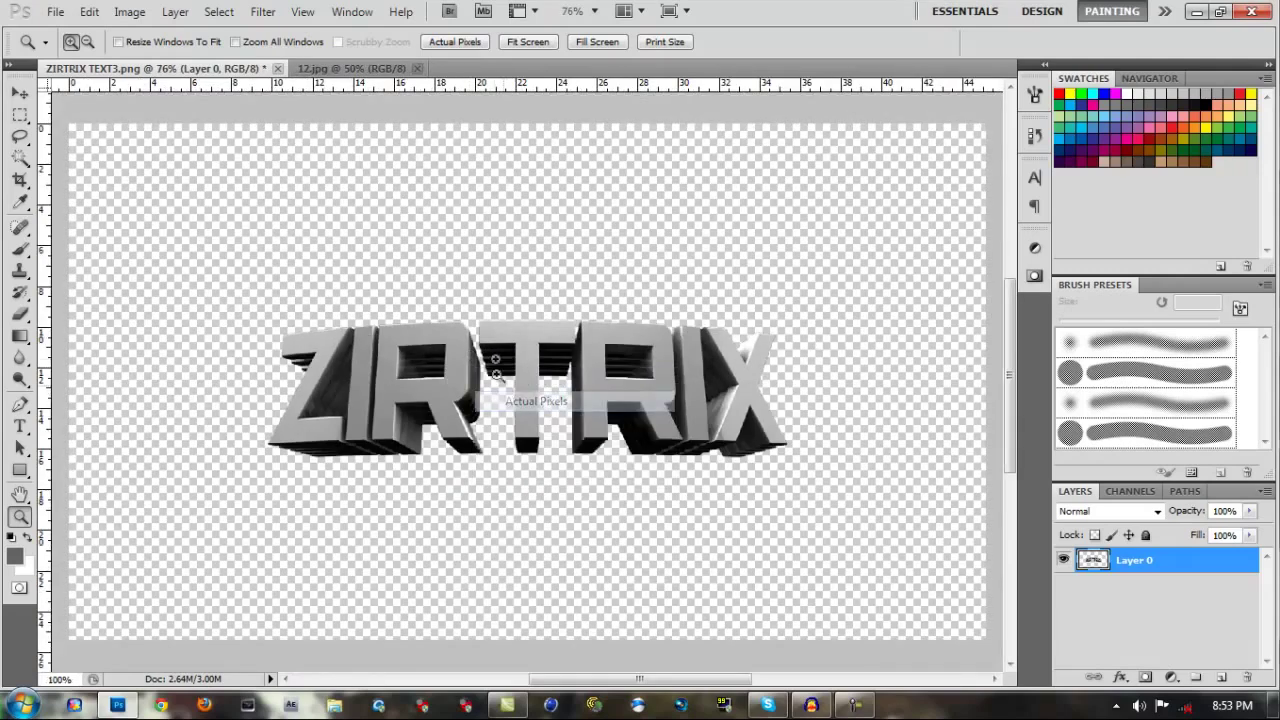